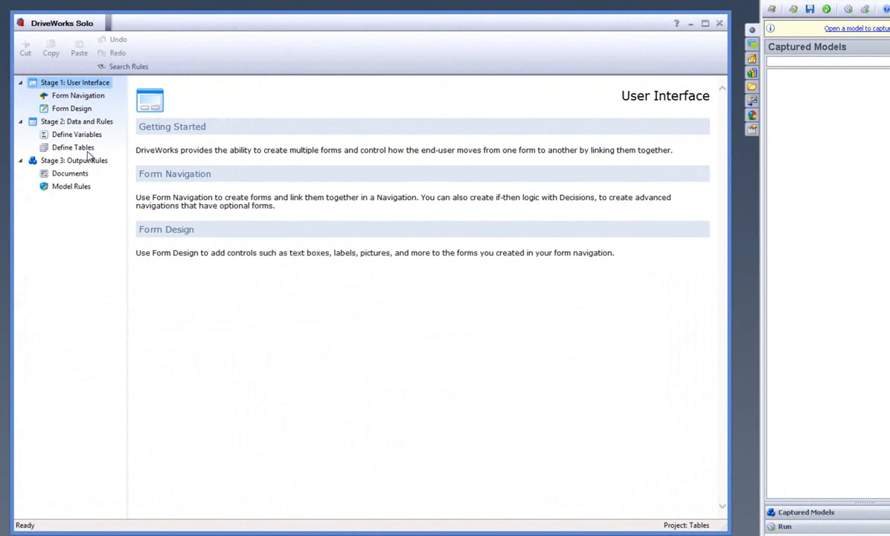
Examine the colour names and RGB values stored in the project's Colours Table and close it.
click(85, 149)
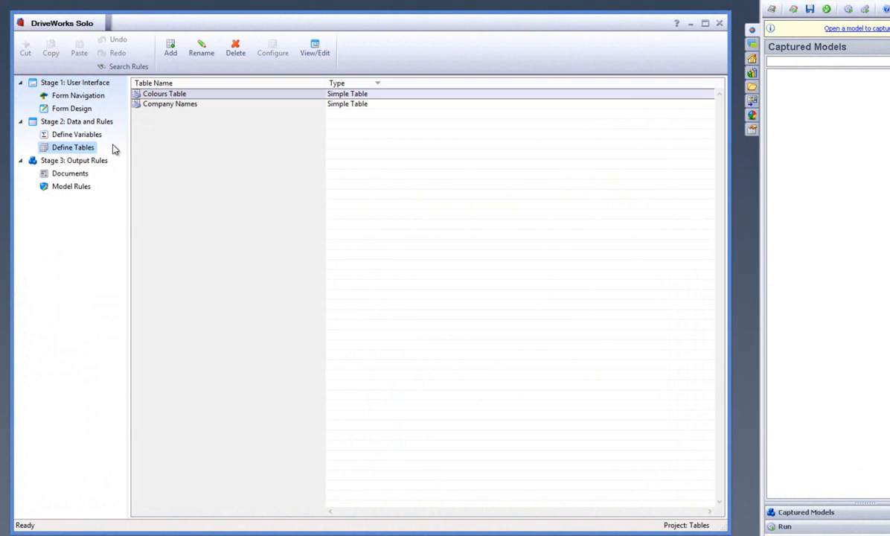
double_click(331, 95)
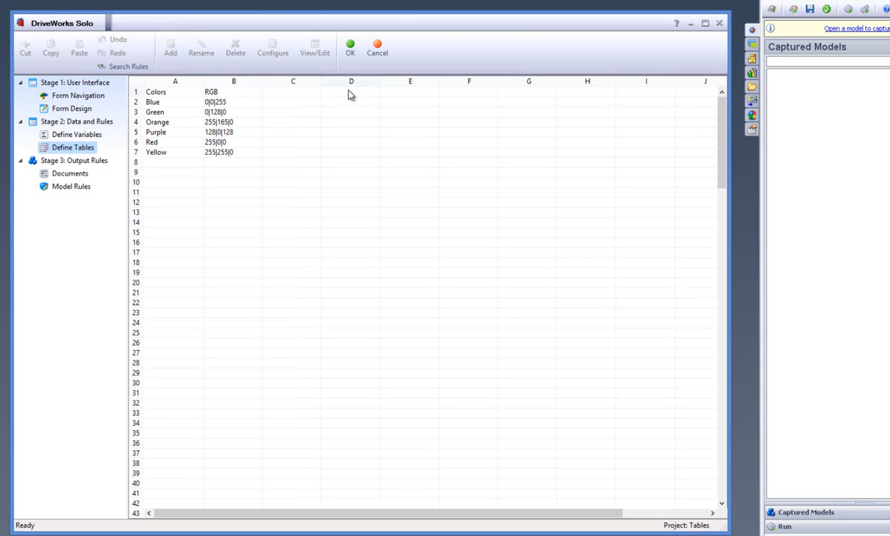
click(351, 49)
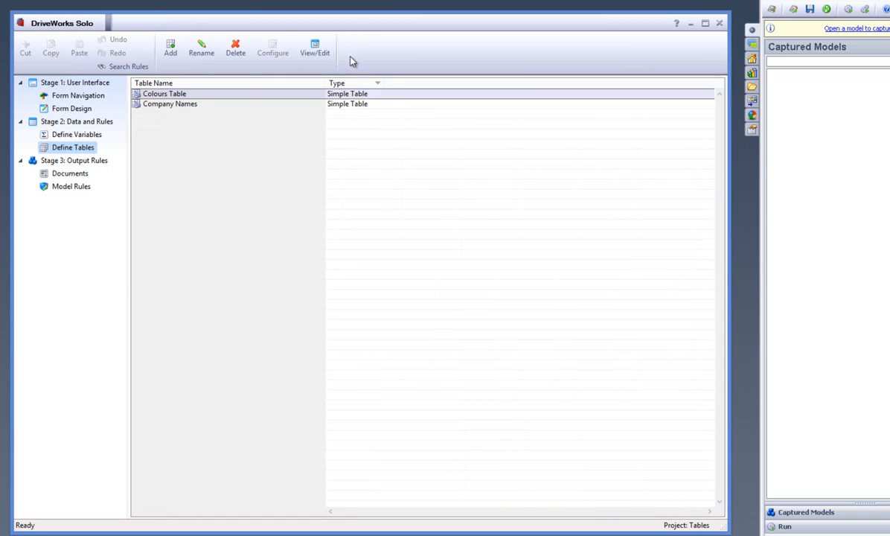
Set the Items rule of the ColourItems combo box on the Colour Form to ListAll over the Colors column of Colours Table.
click(71, 109)
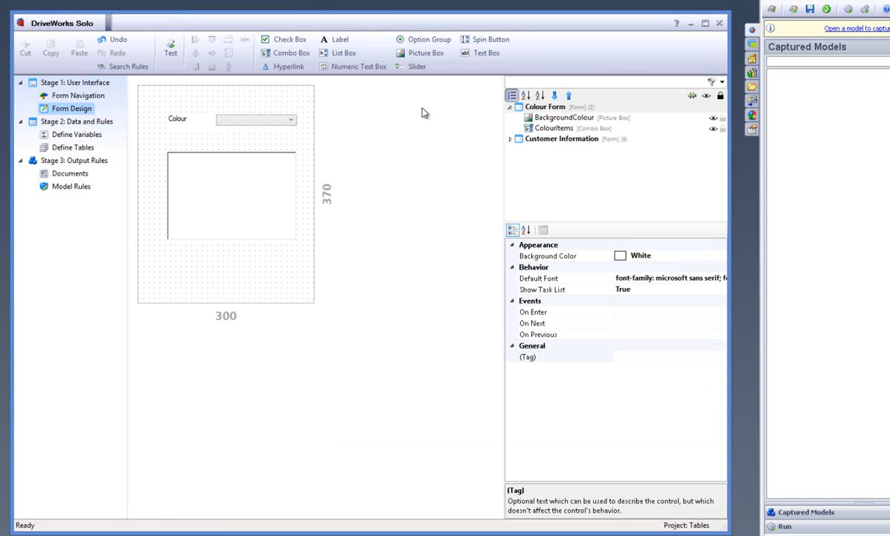
click(520, 108)
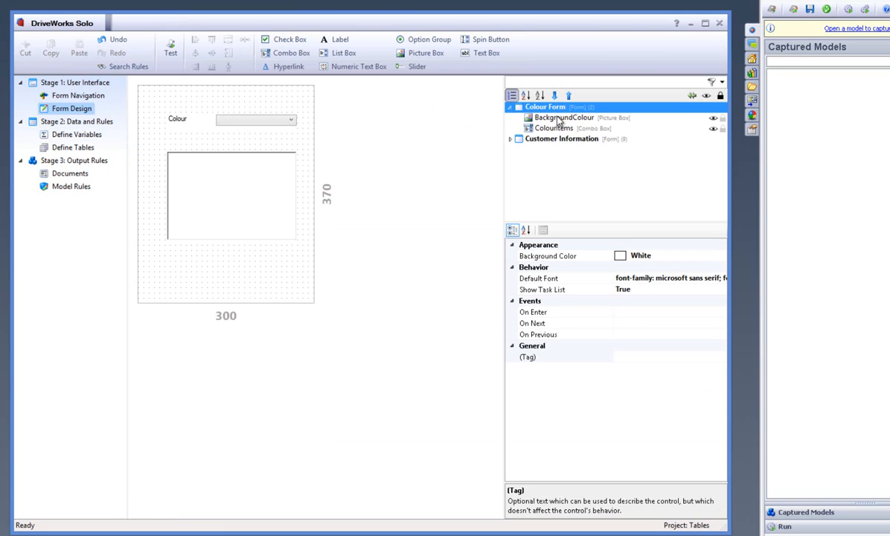
click(559, 119)
click(552, 128)
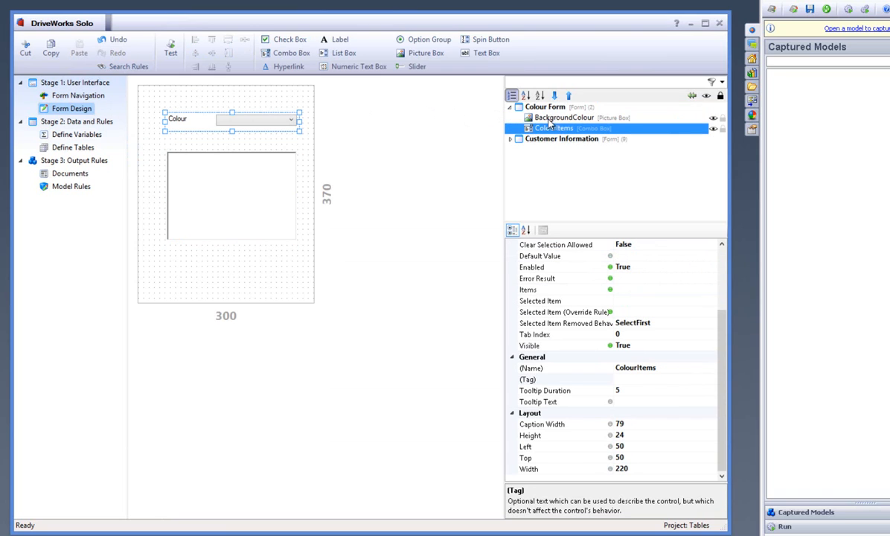
click(722, 252)
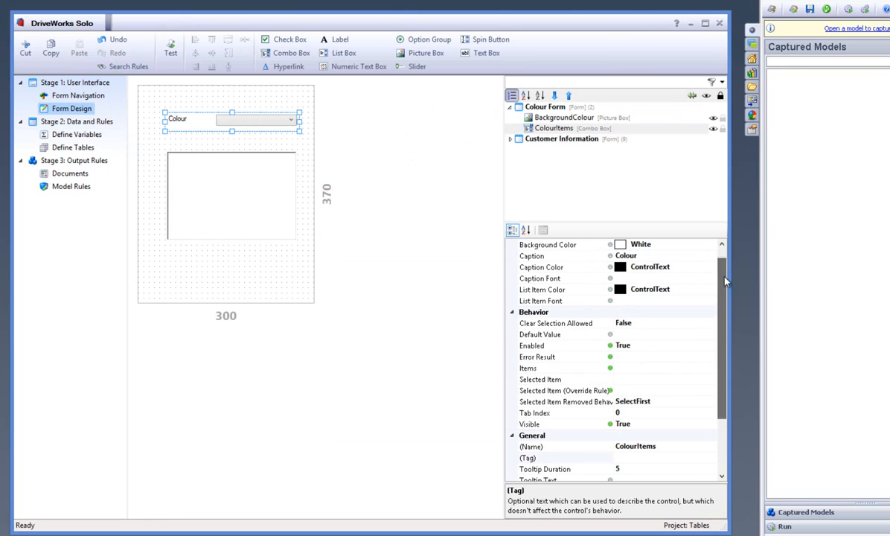
click(704, 367)
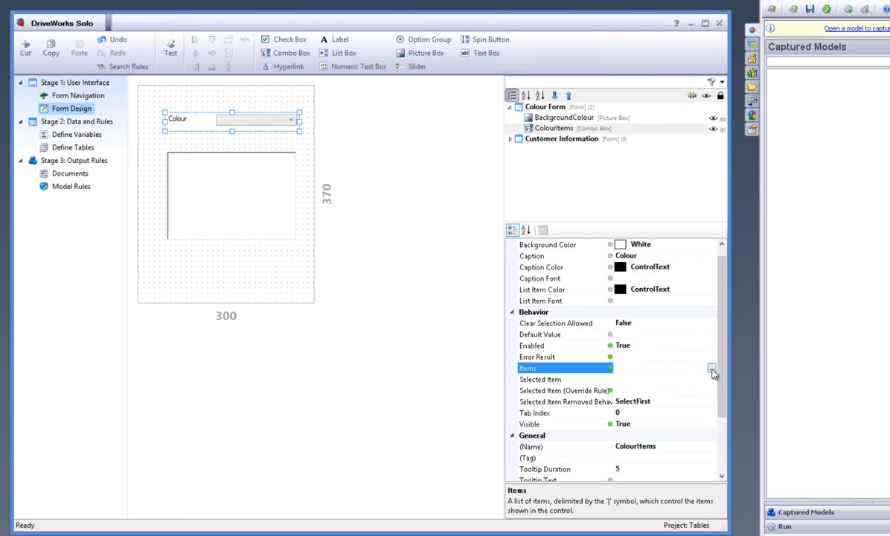
click(711, 369)
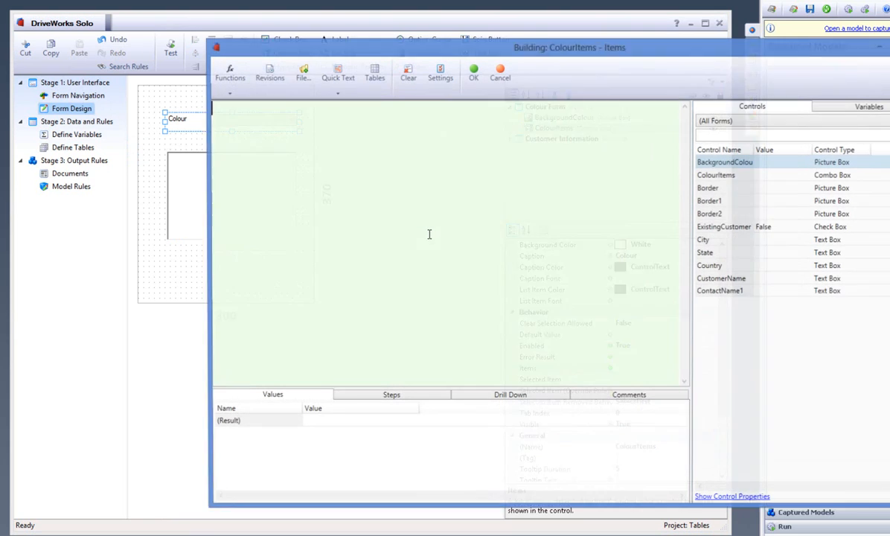
click(229, 93)
click(242, 133)
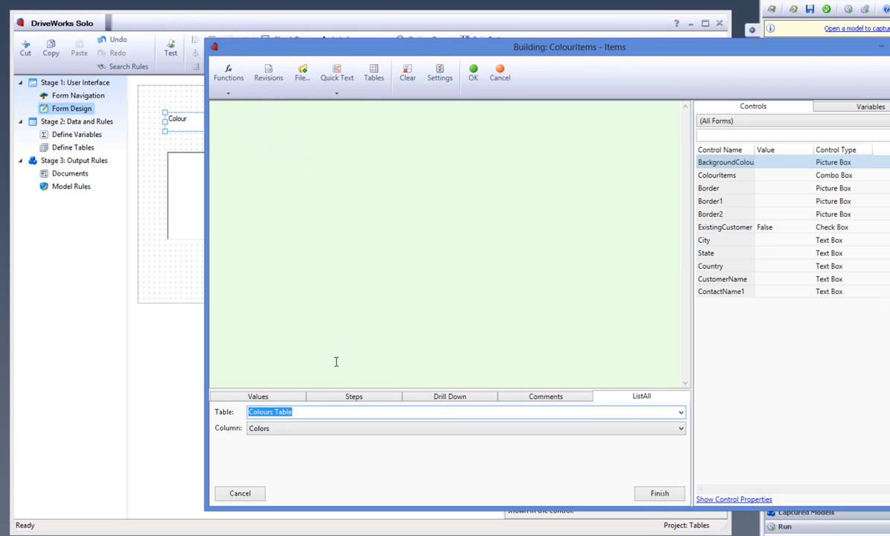
click(364, 436)
click(362, 437)
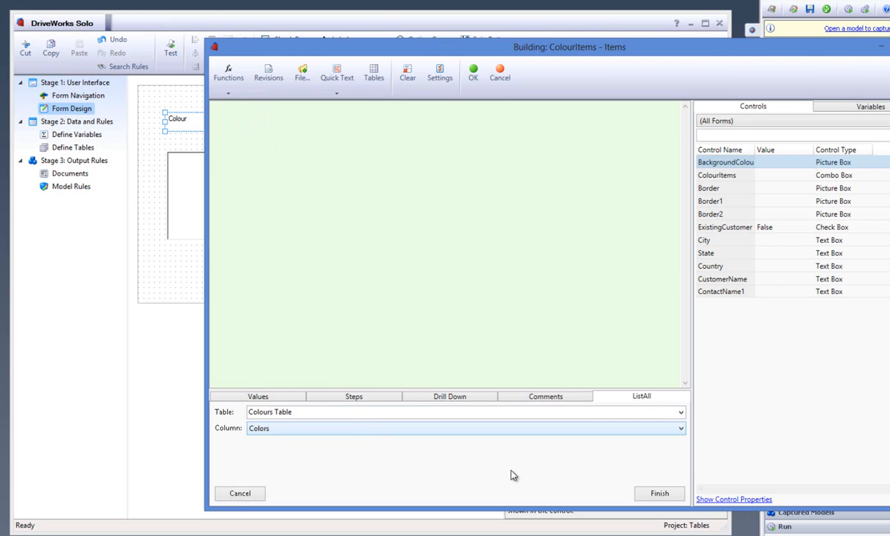
click(652, 493)
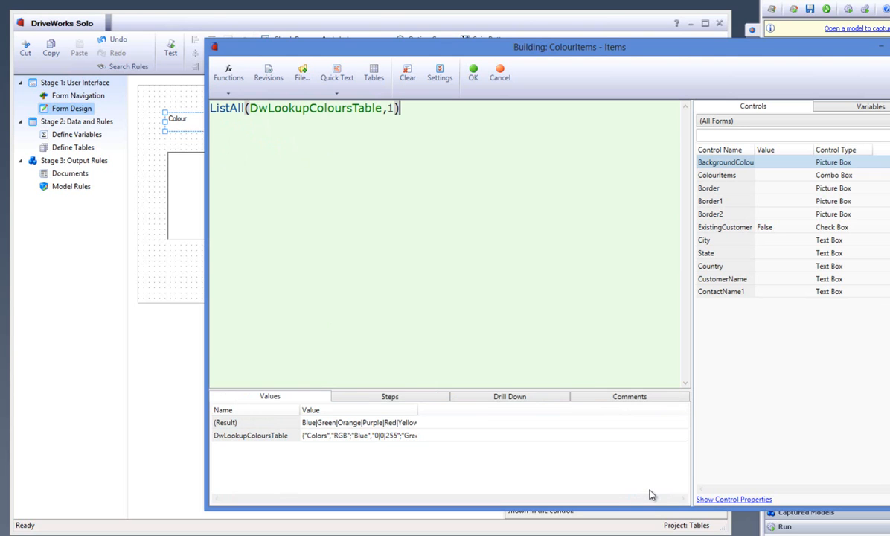
click(473, 73)
Test the Colour Form and check which choices the Colour combo box offers.
click(170, 49)
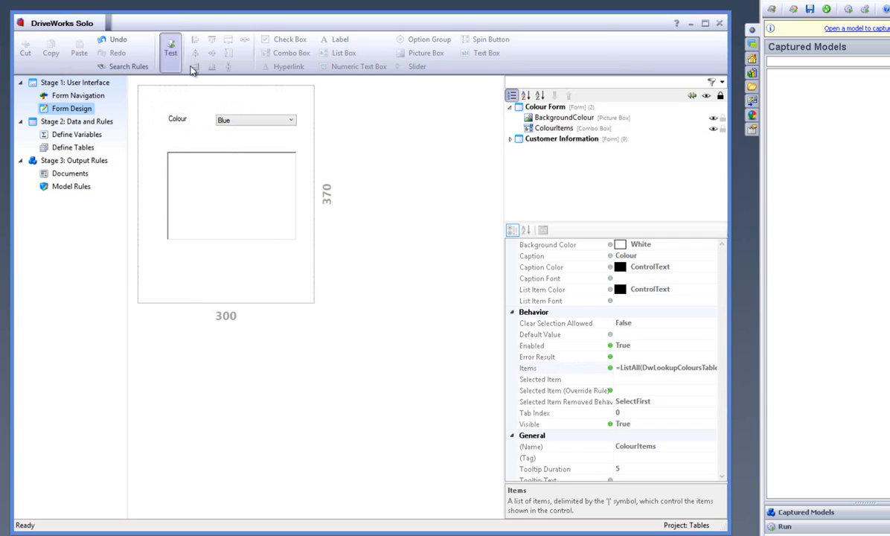
click(246, 120)
click(247, 120)
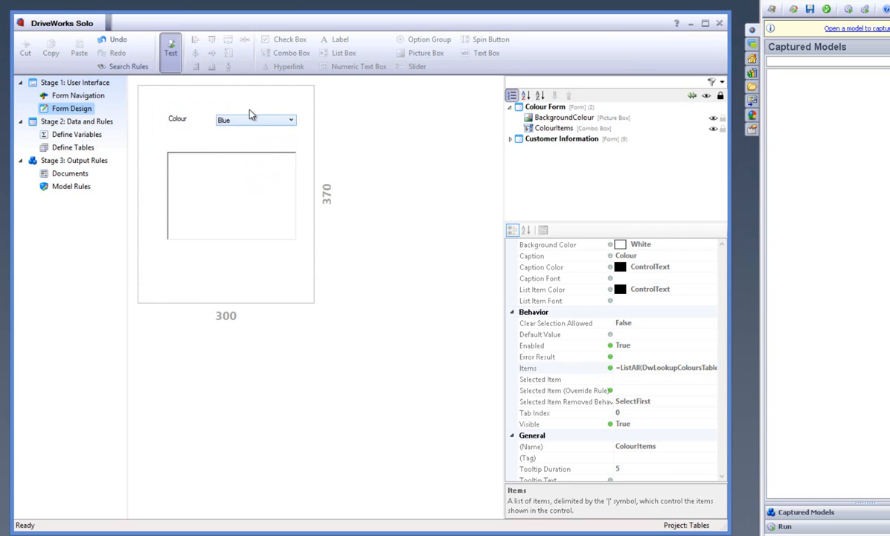
click(170, 54)
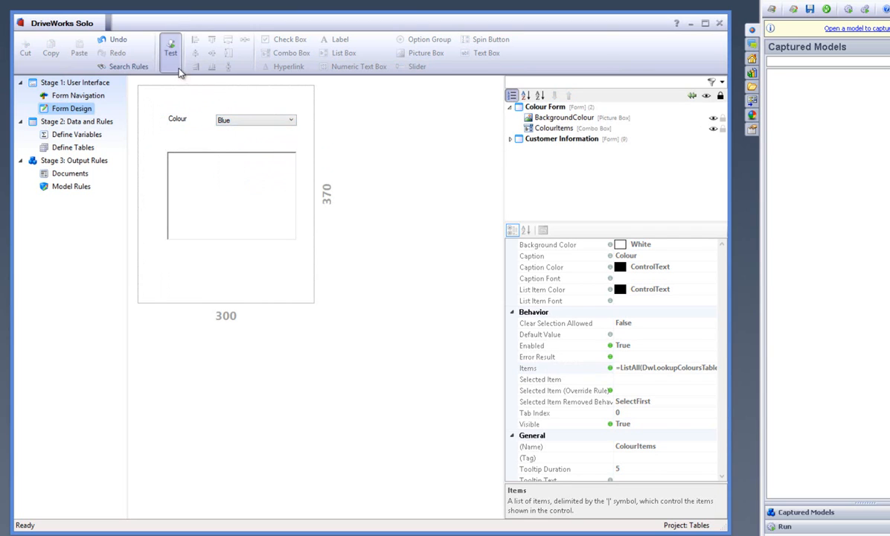
Set the BackgroundColour picture box's Background Color rule to VLookup(ColourItemsReturn,DwLookupColoursTable,1,FALSE).
click(255, 178)
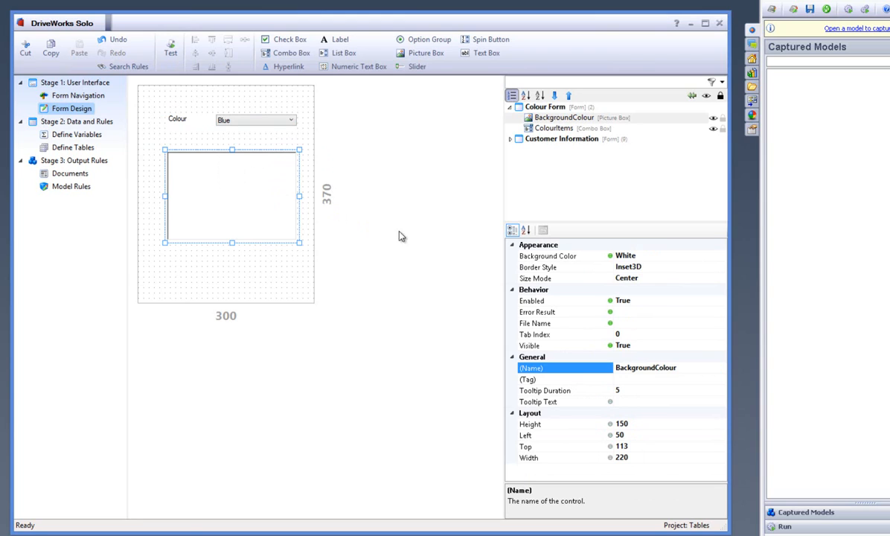
click(719, 257)
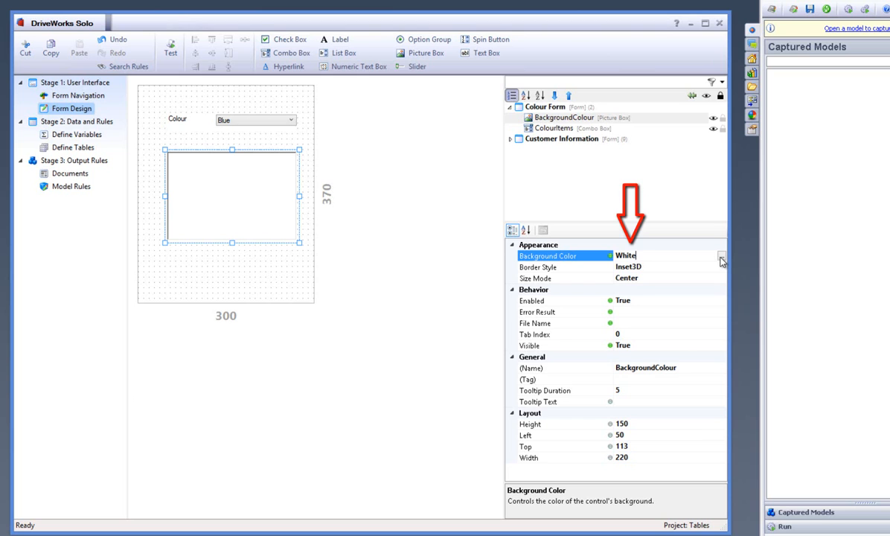
click(721, 257)
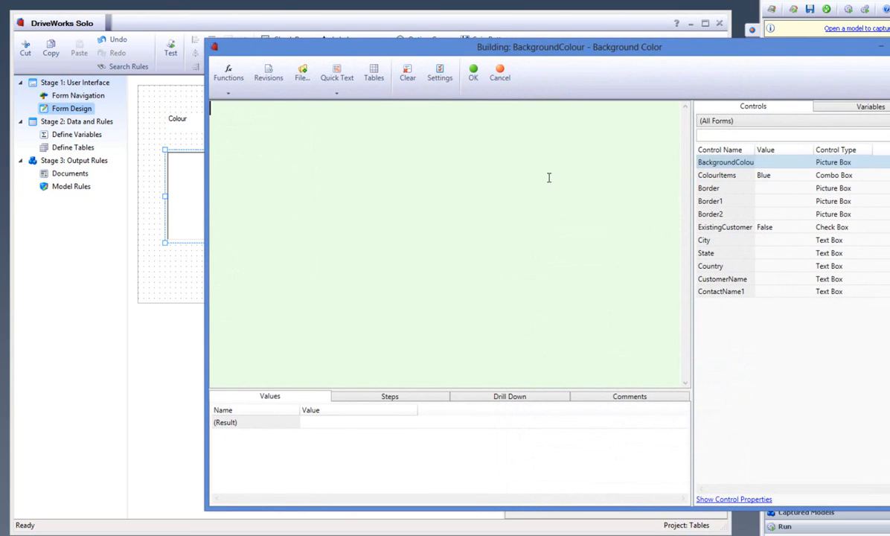
click(230, 99)
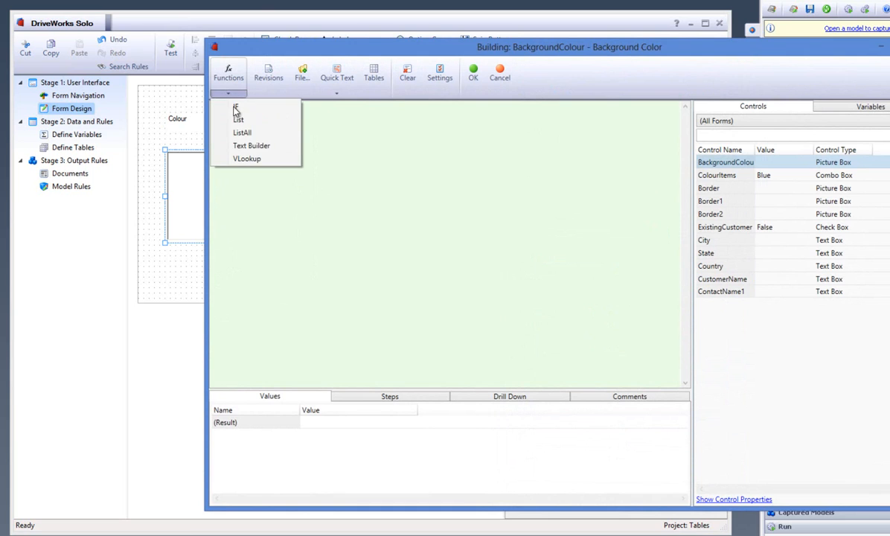
click(253, 159)
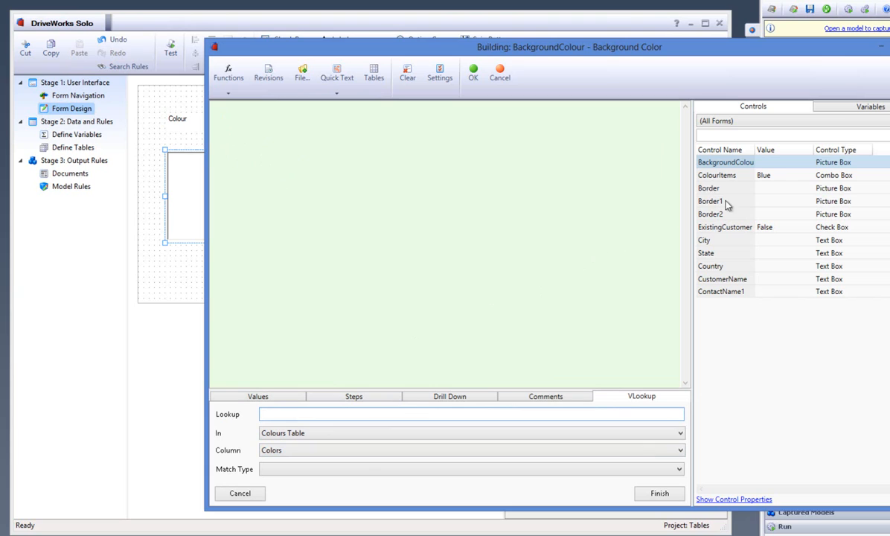
double_click(785, 176)
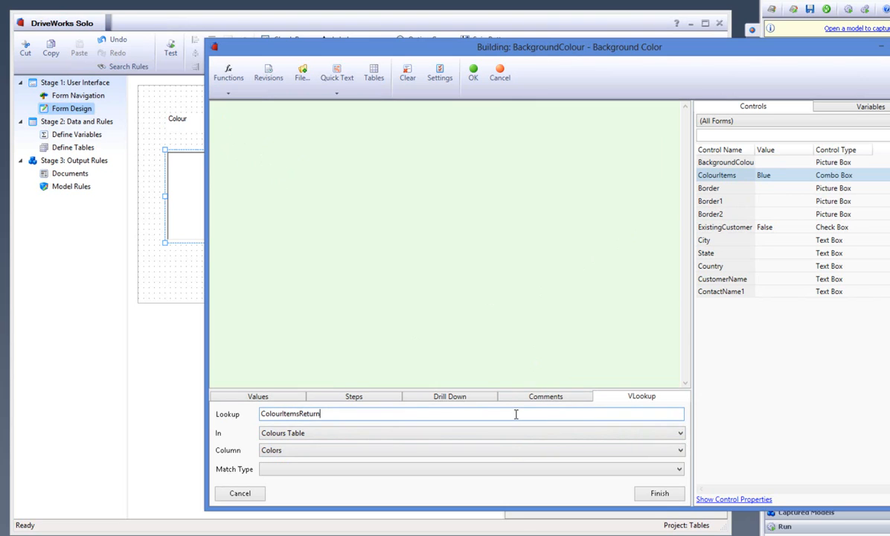
click(500, 437)
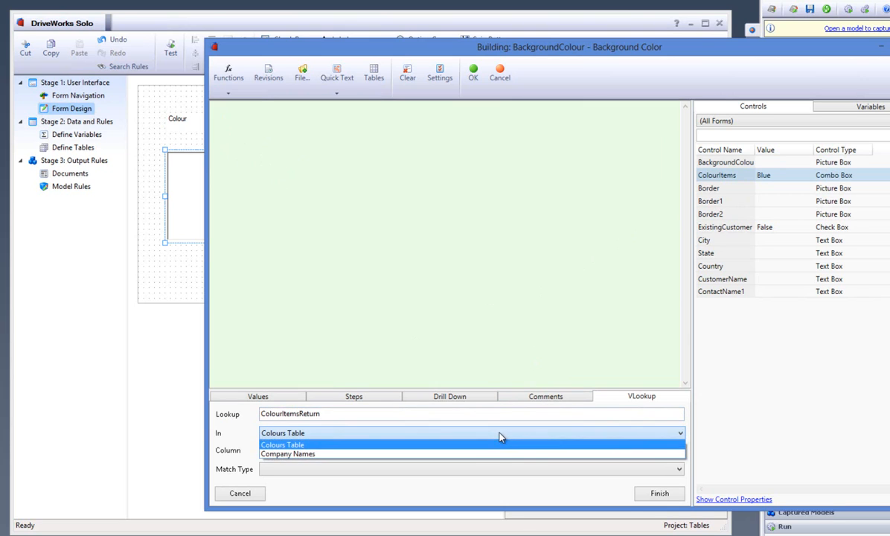
click(497, 442)
click(492, 450)
click(491, 458)
click(491, 469)
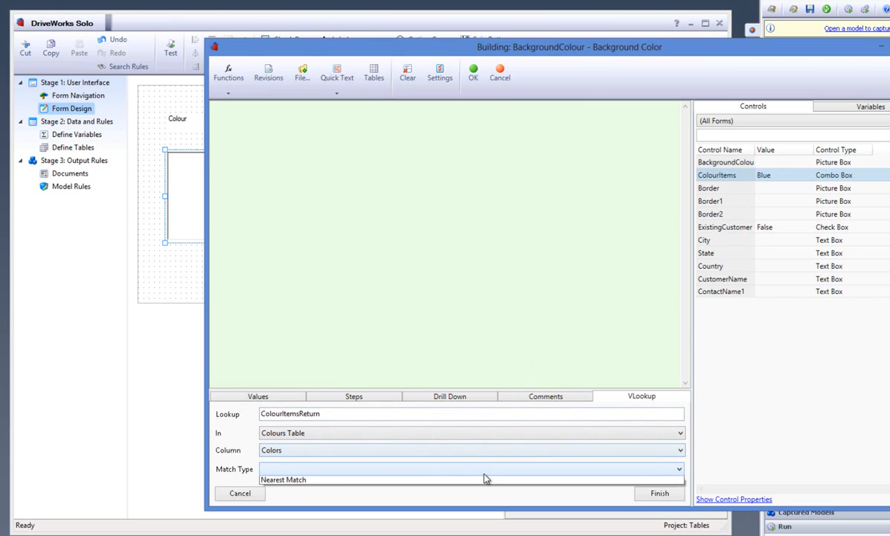
click(483, 488)
click(658, 493)
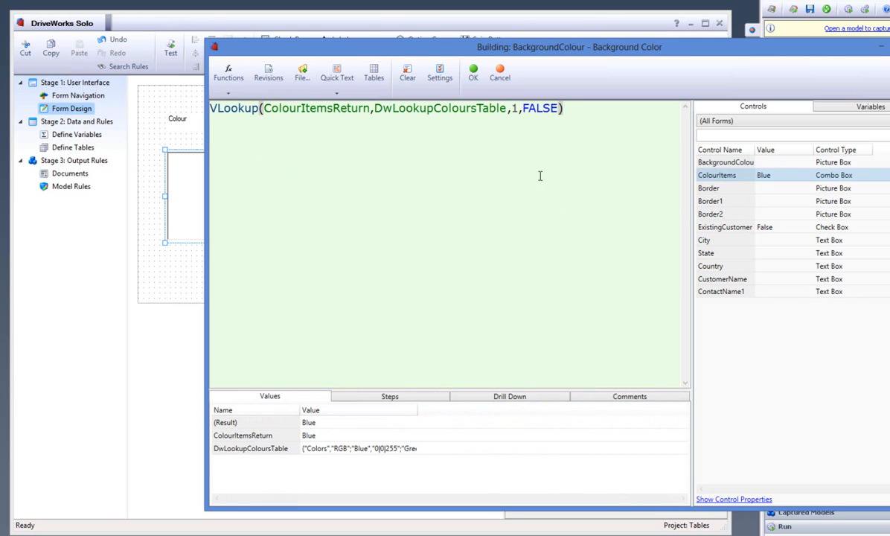
click(473, 72)
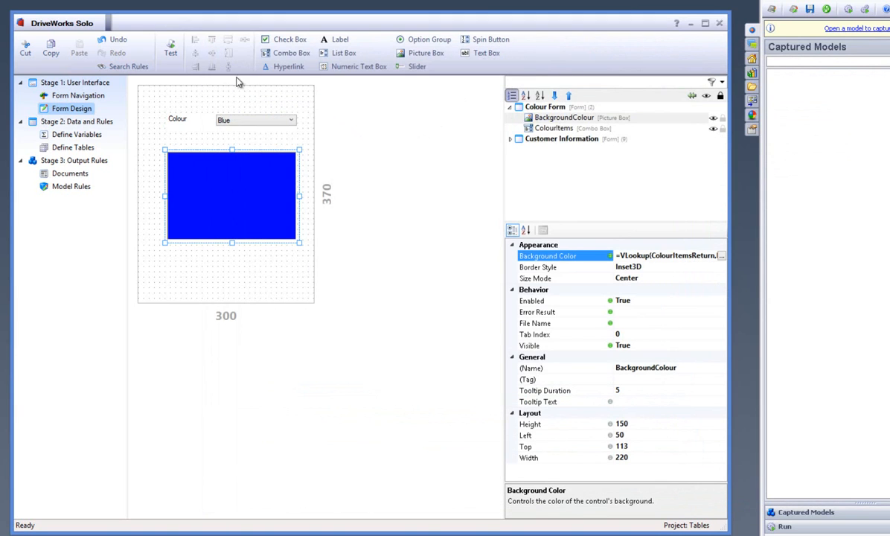
Test the picture box's colour rule by choosing Orange, Red and Purple in the Colour combo box, and leave test mode.
click(172, 51)
click(266, 122)
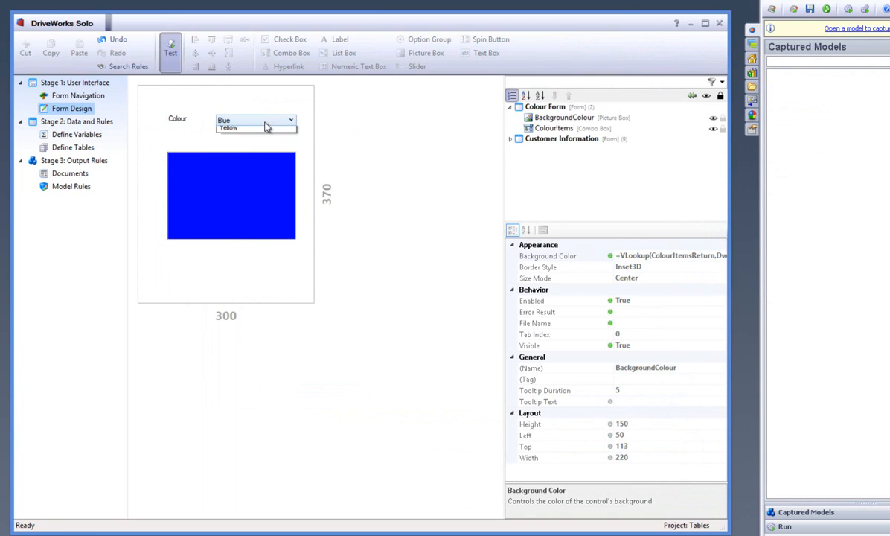
click(261, 150)
click(260, 120)
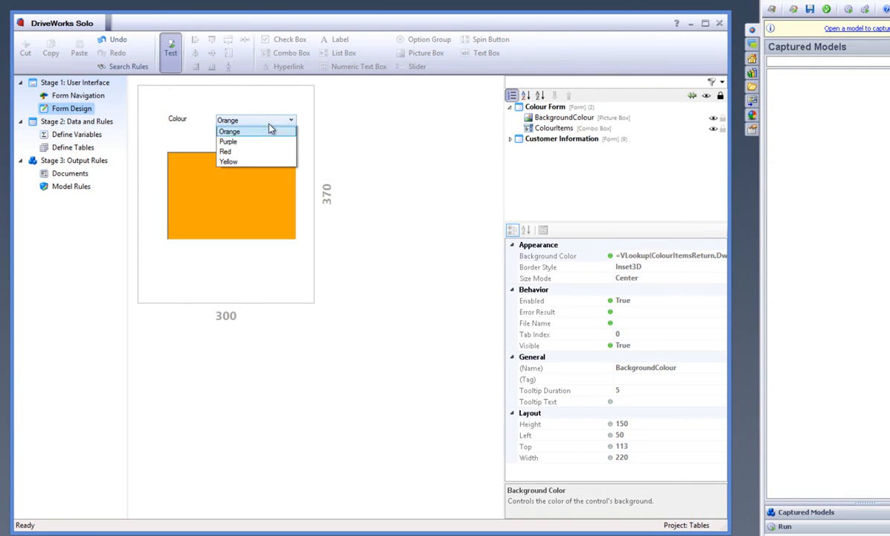
click(258, 141)
click(265, 121)
click(239, 158)
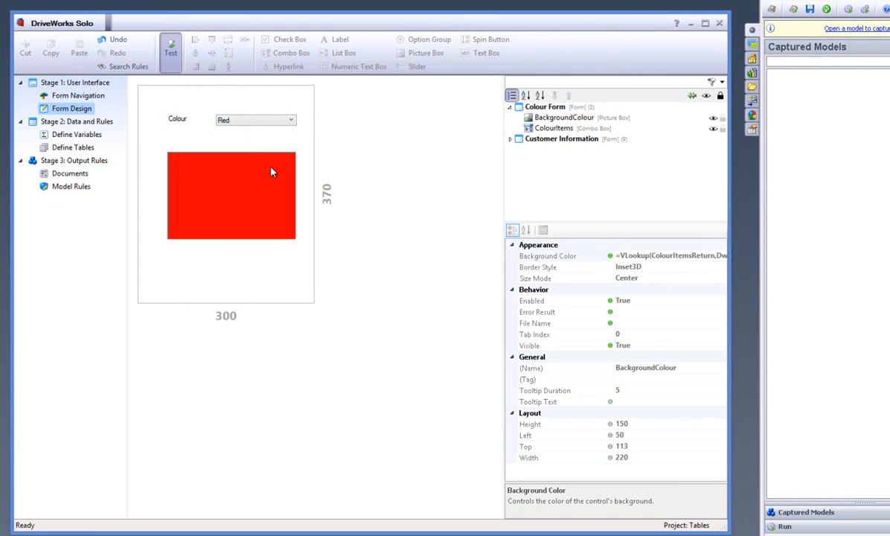
click(267, 121)
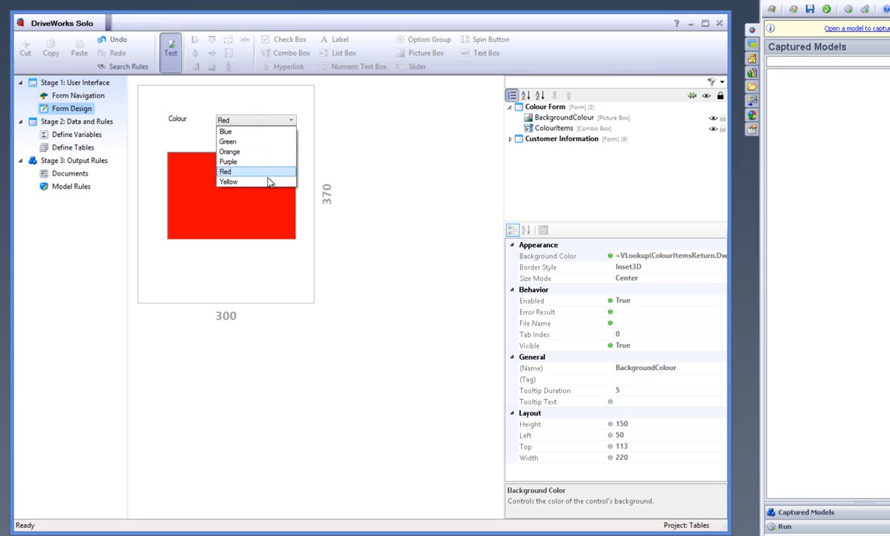
click(253, 160)
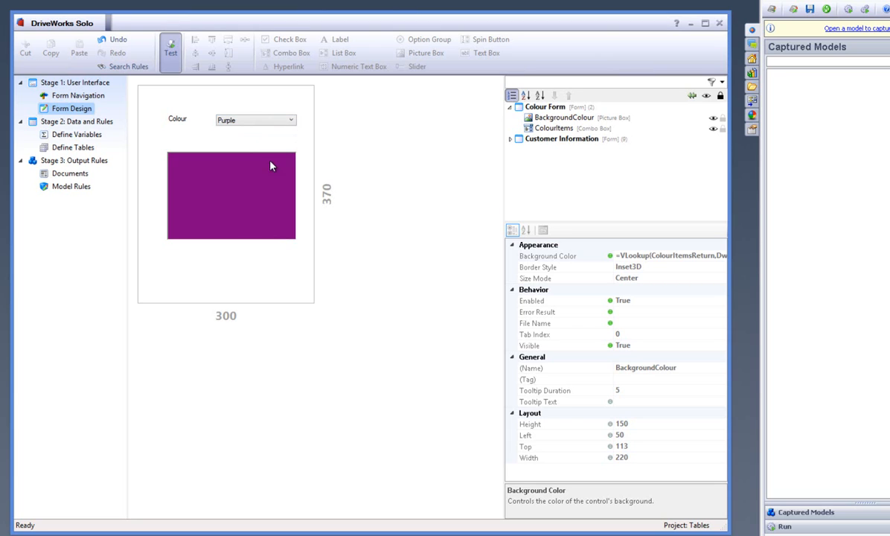
click(170, 50)
click(272, 101)
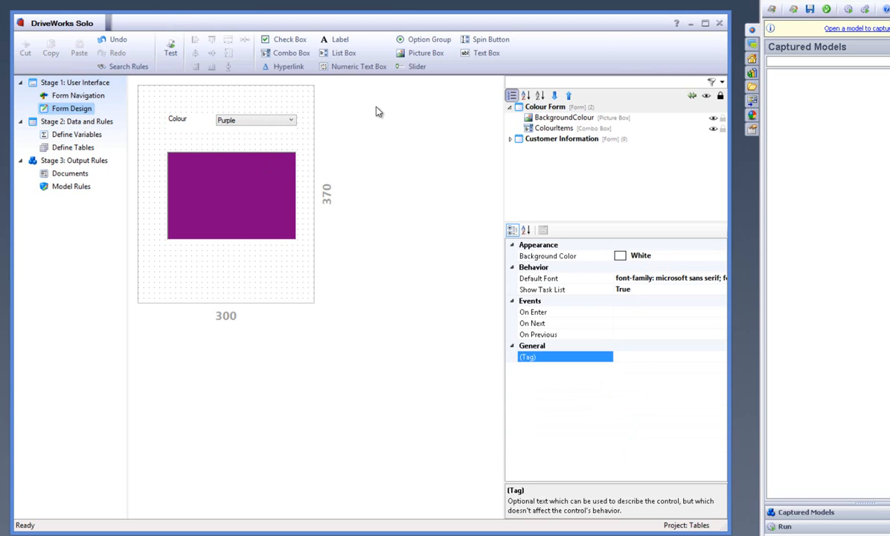
Examine the column headings and the Amazon Warriors rows of the Company Names table and close it.
click(83, 146)
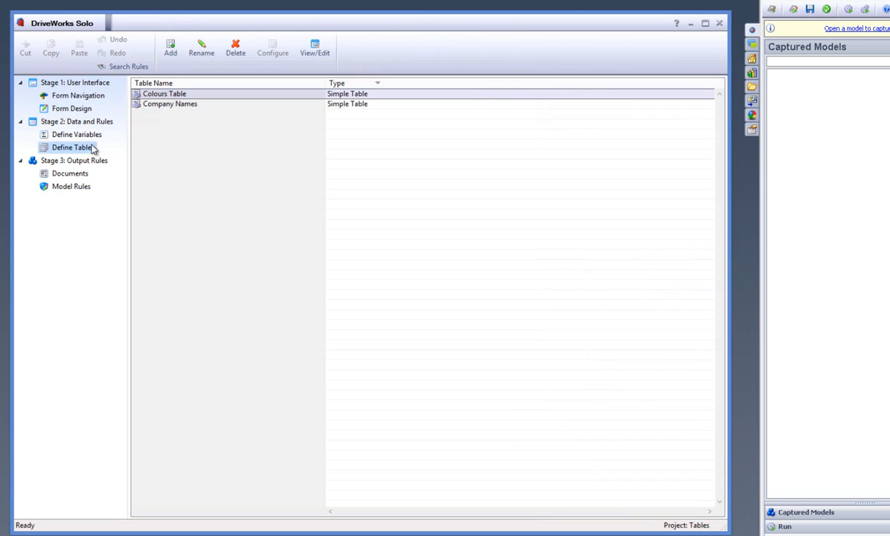
double_click(360, 105)
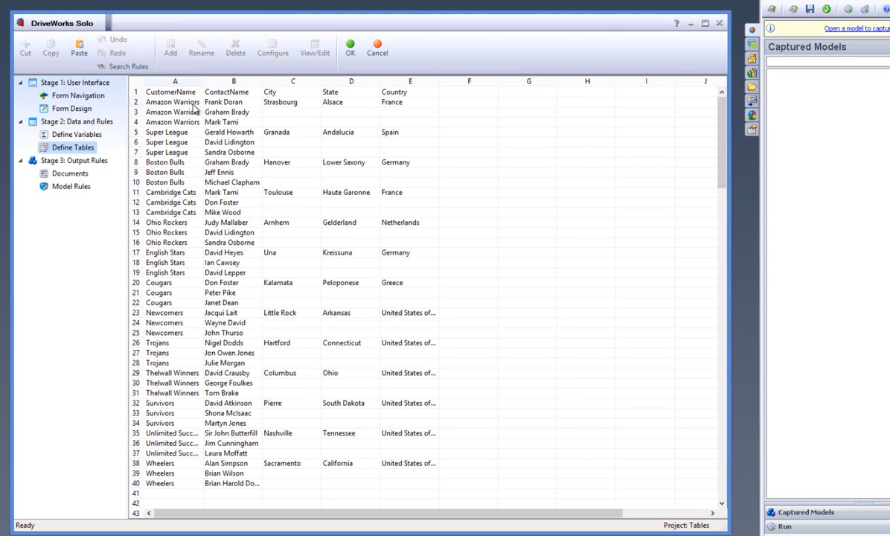
drag(179, 92, 402, 92)
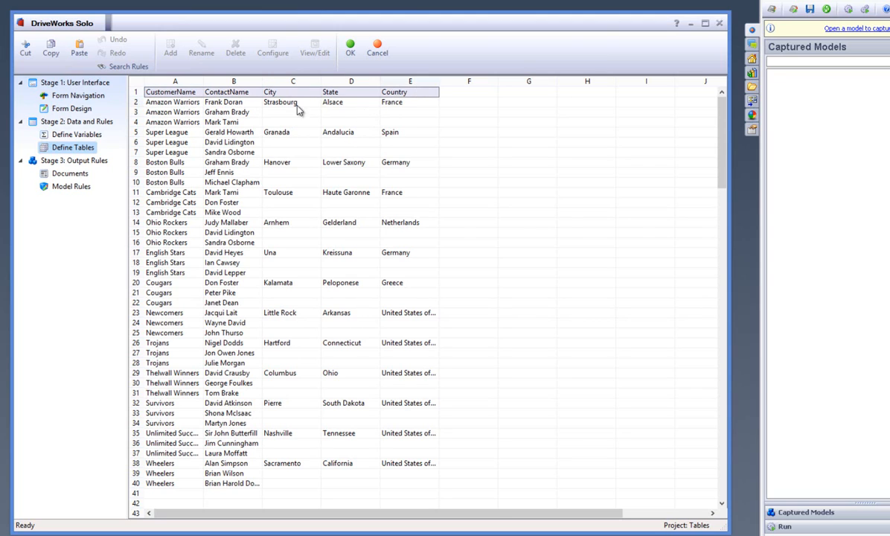
drag(179, 102, 415, 123)
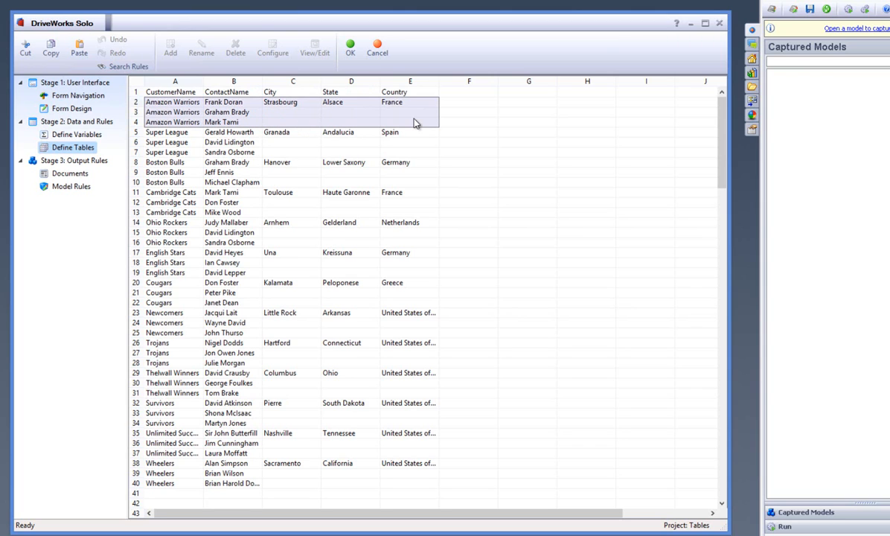
click(350, 49)
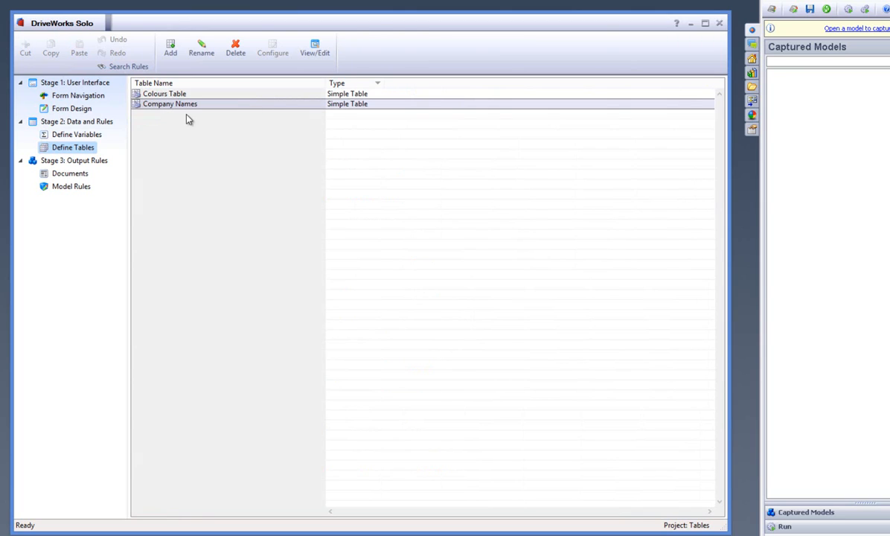
Open the Customer Information form in Form Design and collapse the Colour Form's control list.
click(96, 108)
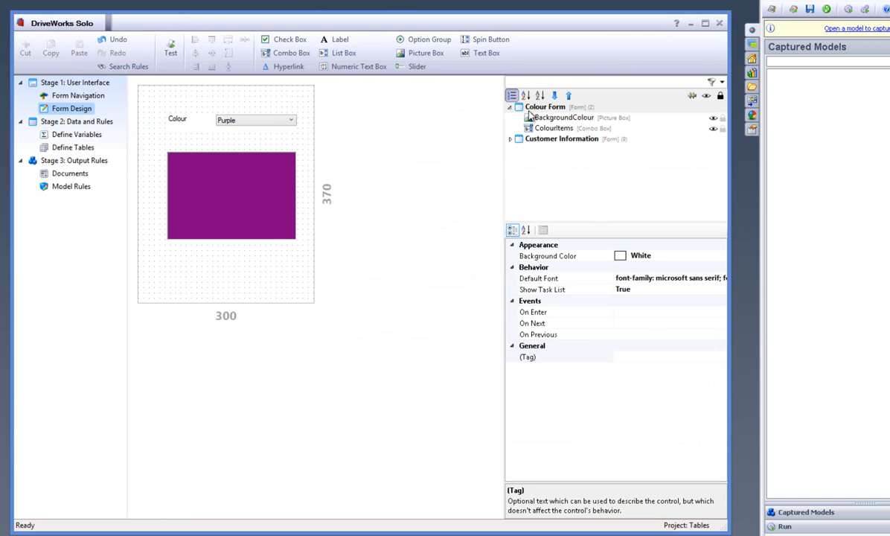
click(510, 107)
click(511, 118)
click(531, 119)
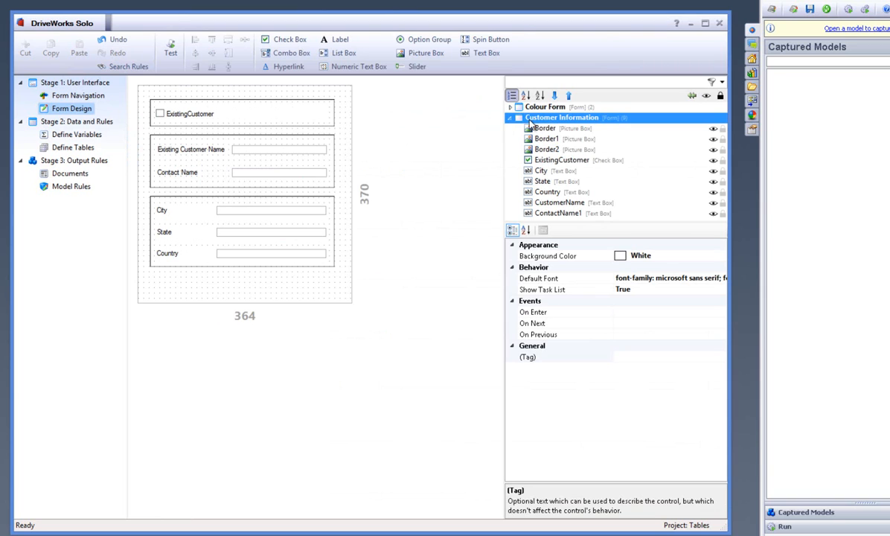
click(334, 94)
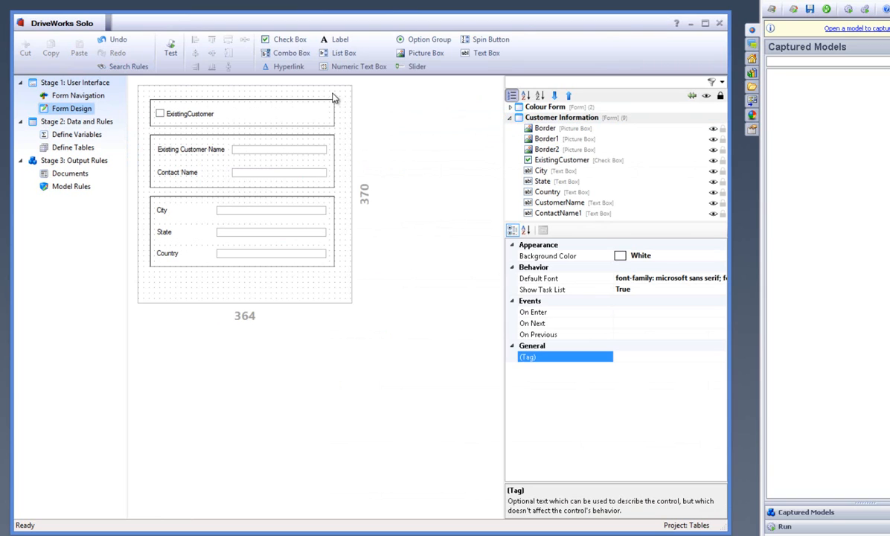
Add a combo box named ExistingCustomerName and place it beside the Existing Customer Name text box, at about left 353, top 89.
click(296, 53)
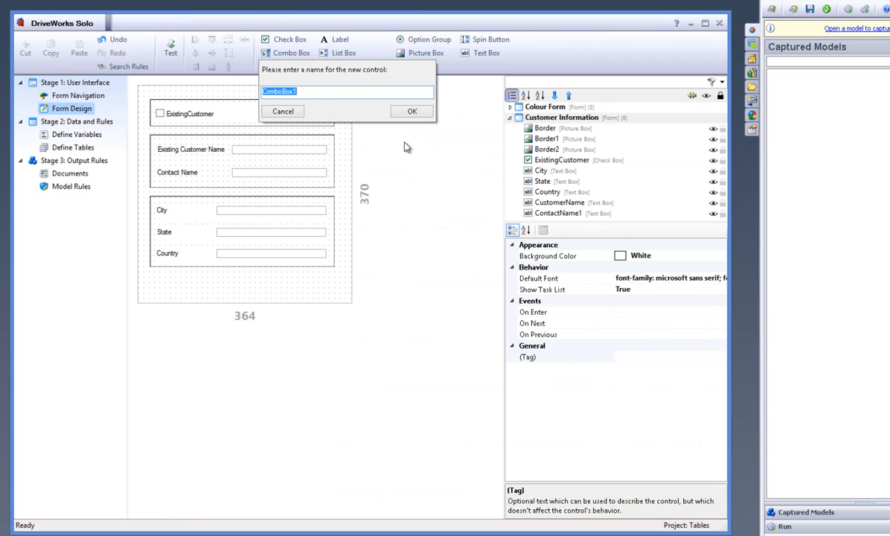
text(ExistingCustomerName)
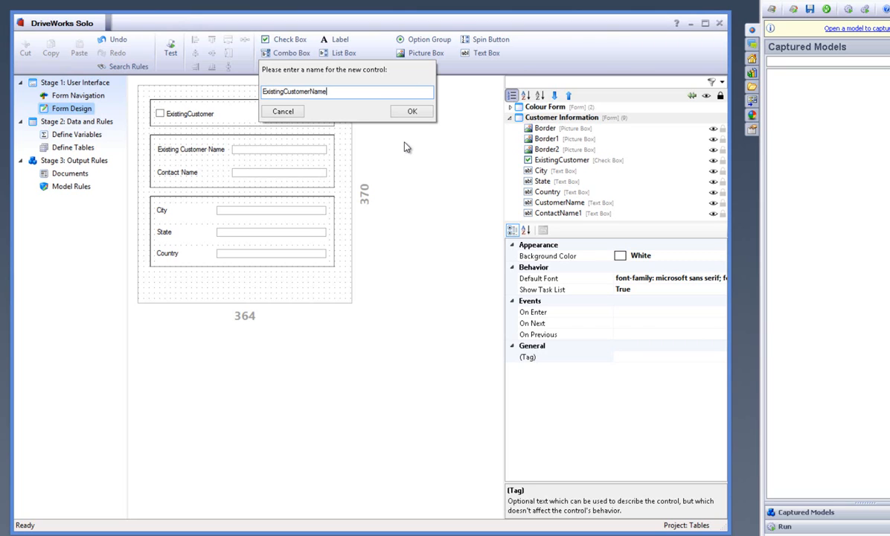
click(411, 109)
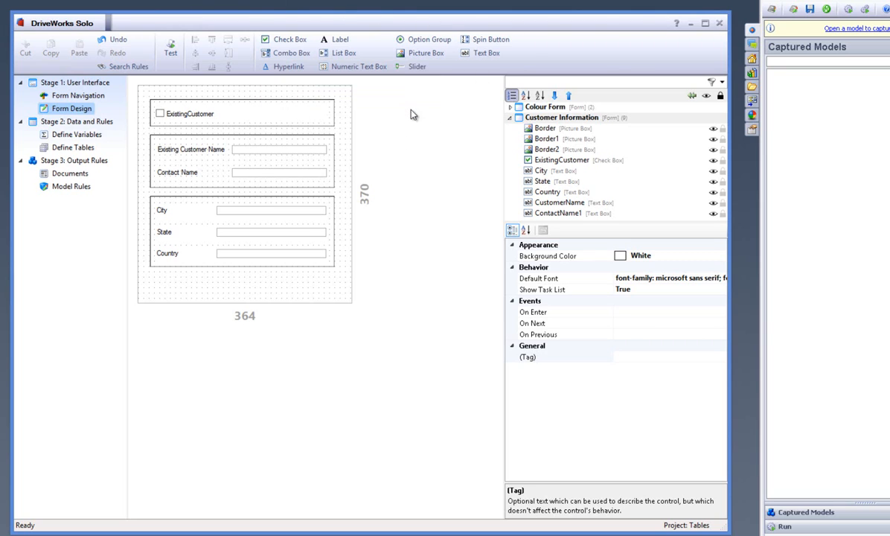
drag(244, 157, 448, 136)
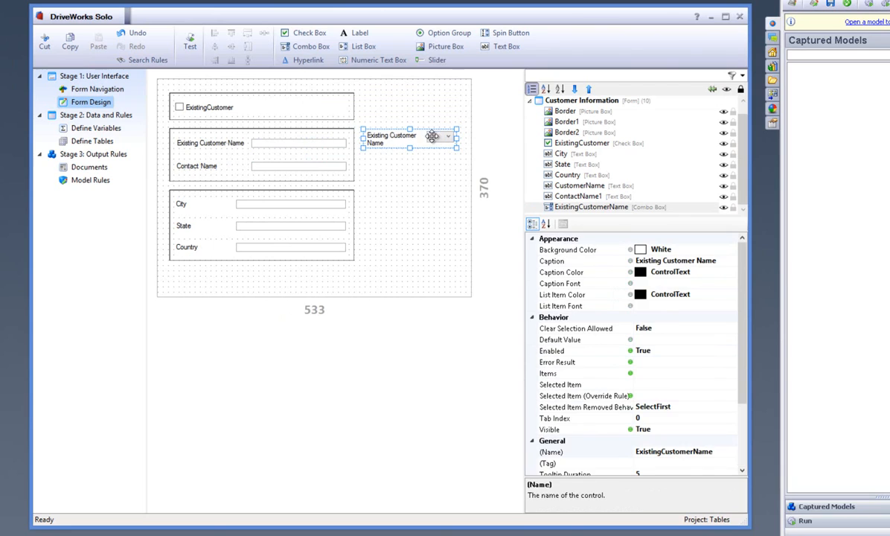
Add a combo box named ContactName and place it below the ExistingCustomerName combo box, at about left 359, top 141.
click(305, 46)
text(ContactName)
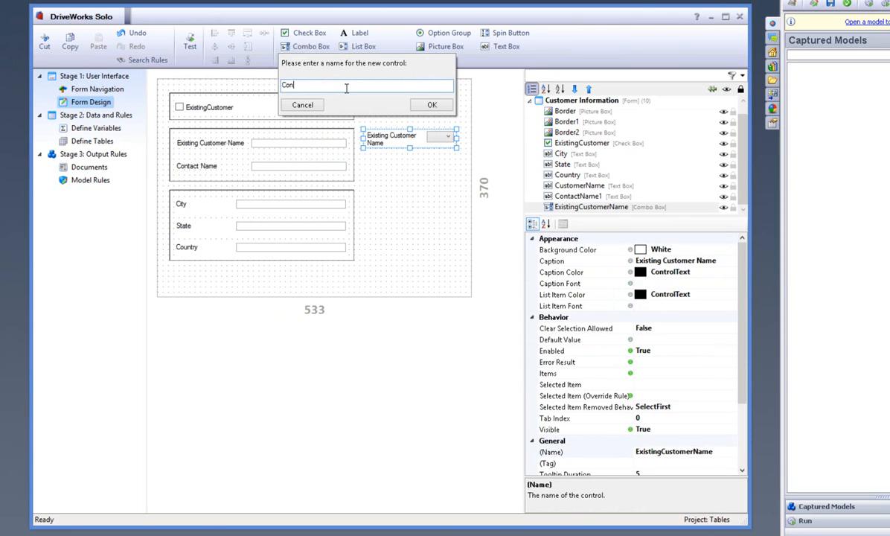
click(434, 104)
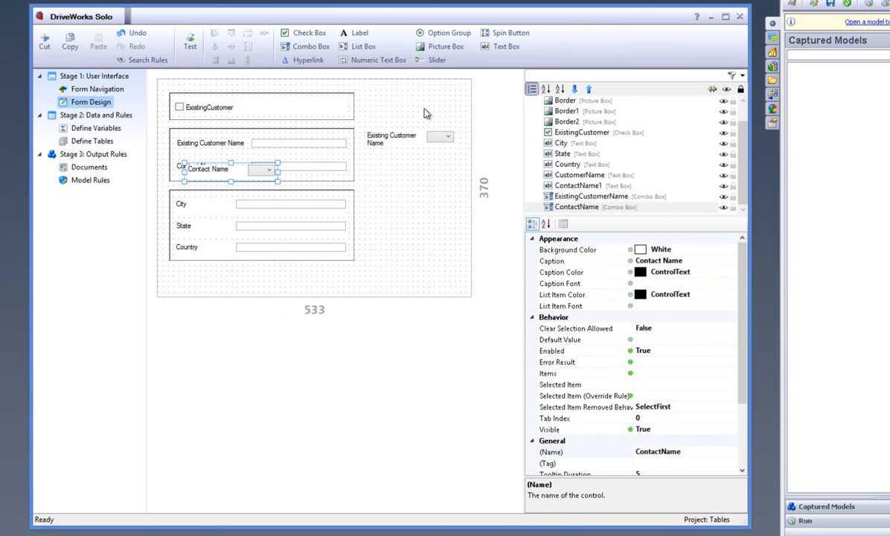
drag(260, 160, 437, 167)
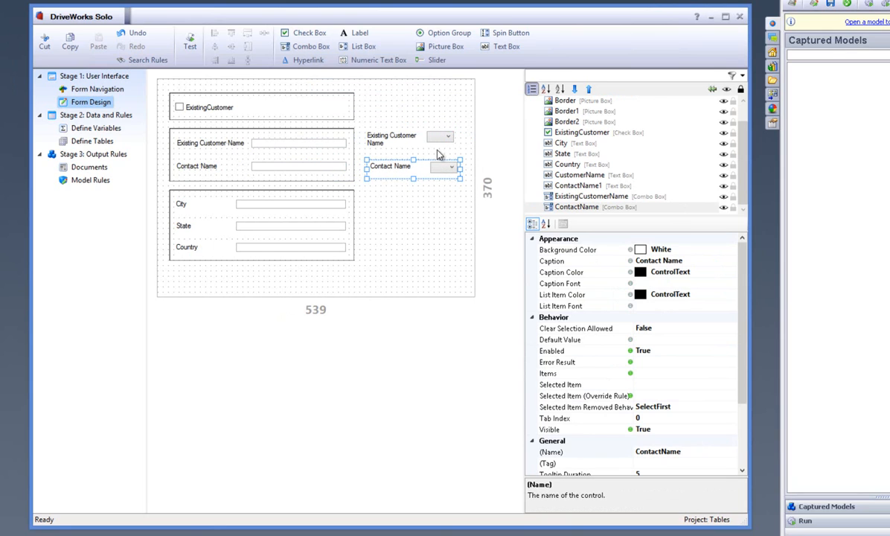
Set the Visible rule of both the ExistingCustomerName and ContactName combo boxes to IF(ExistingCustomerReturn,TRUE,FALSE).
click(440, 137)
ctrl+click(446, 170)
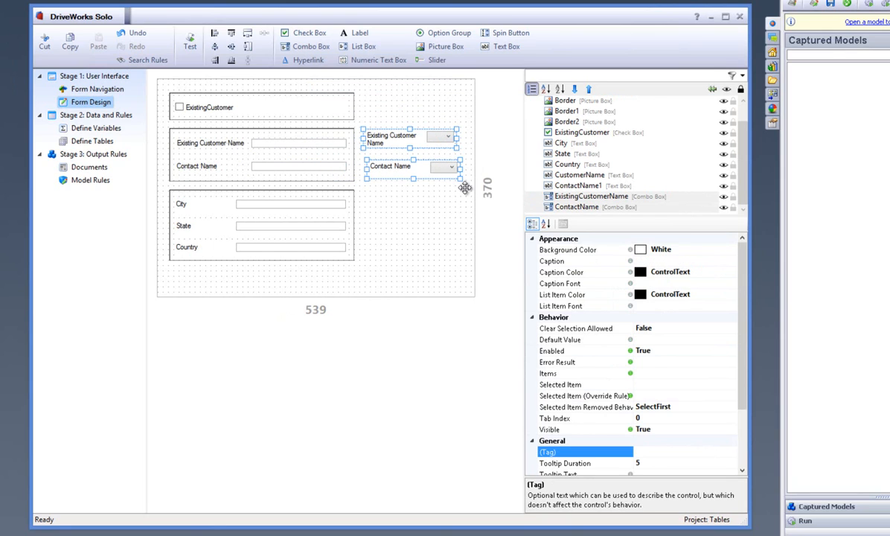
click(732, 429)
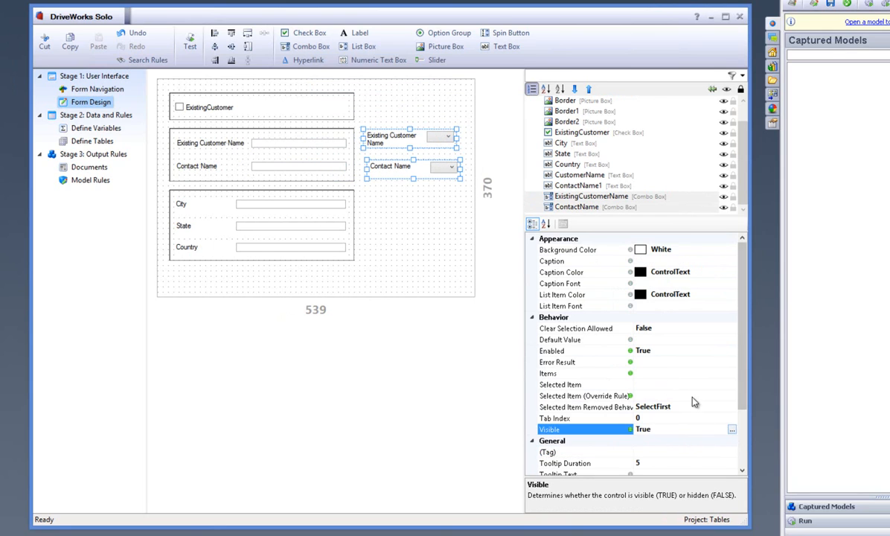
click(248, 87)
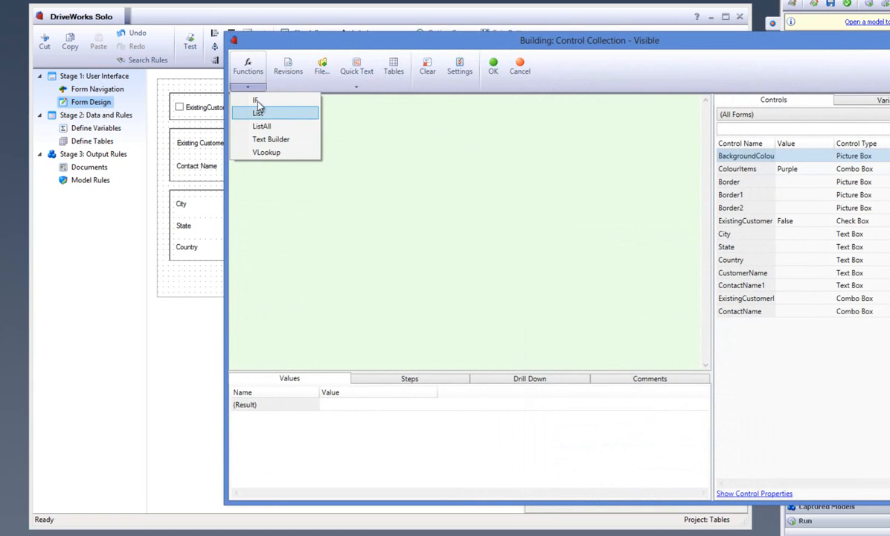
click(253, 99)
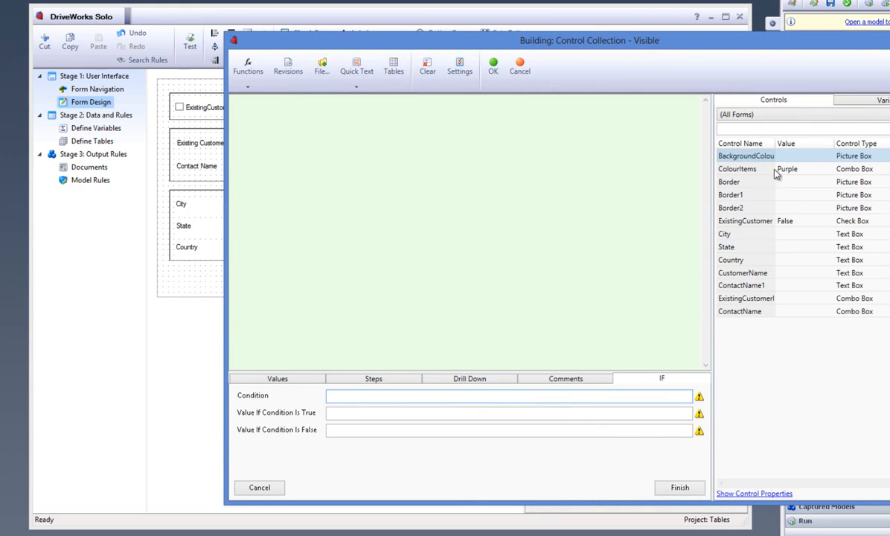
drag(775, 143, 798, 144)
double_click(754, 221)
click(463, 414)
text(true)
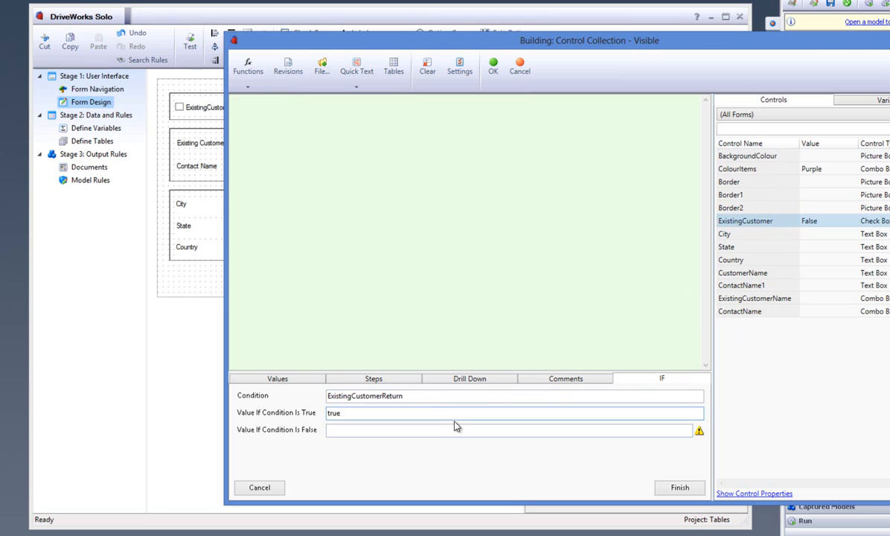
click(457, 430)
text(false)
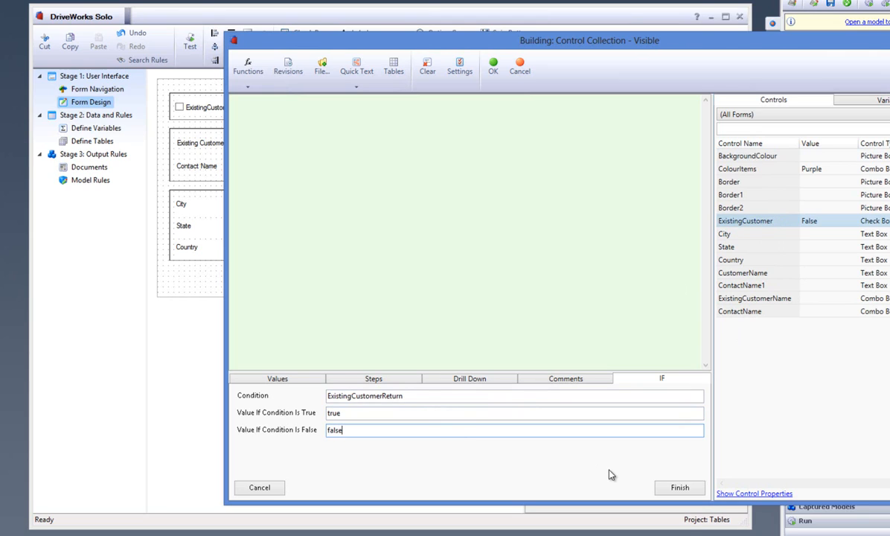
click(679, 488)
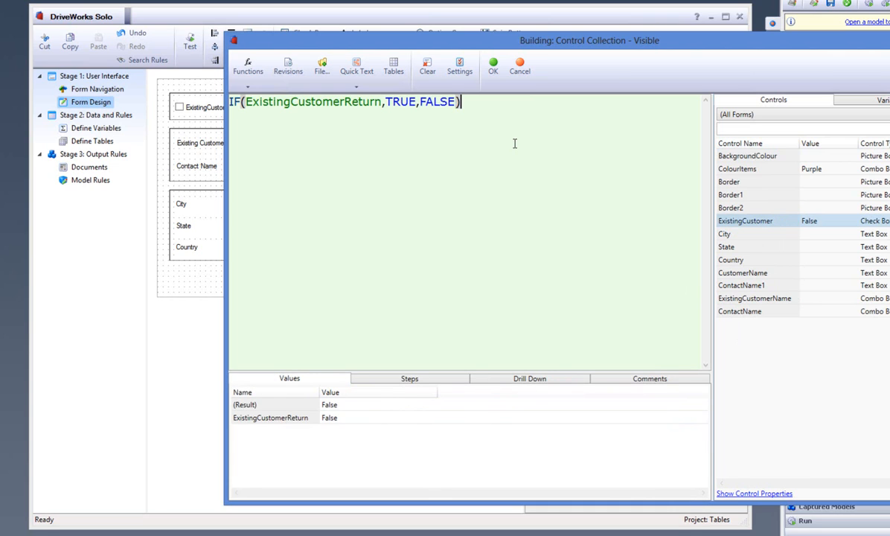
click(493, 67)
Test the combo boxes' visibility rule by checking and unchecking ExistingCustomer, and leave test mode.
click(190, 54)
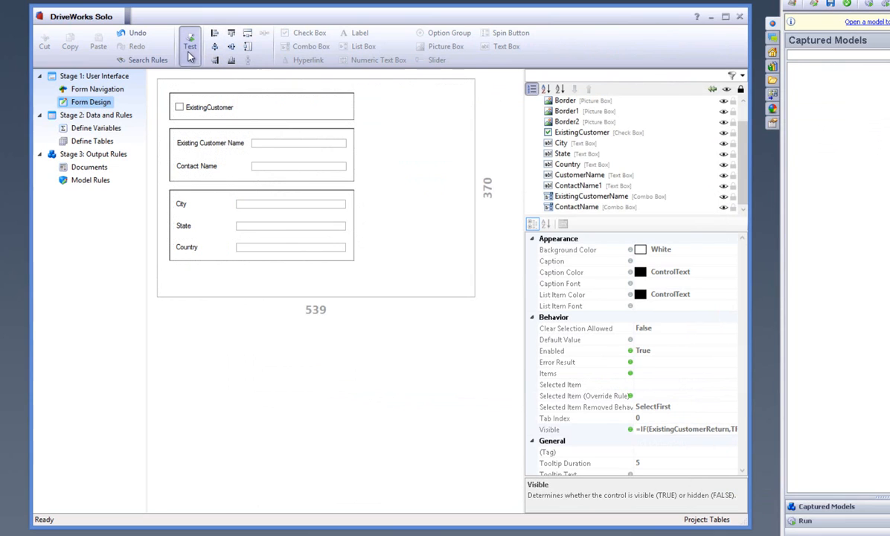
click(220, 109)
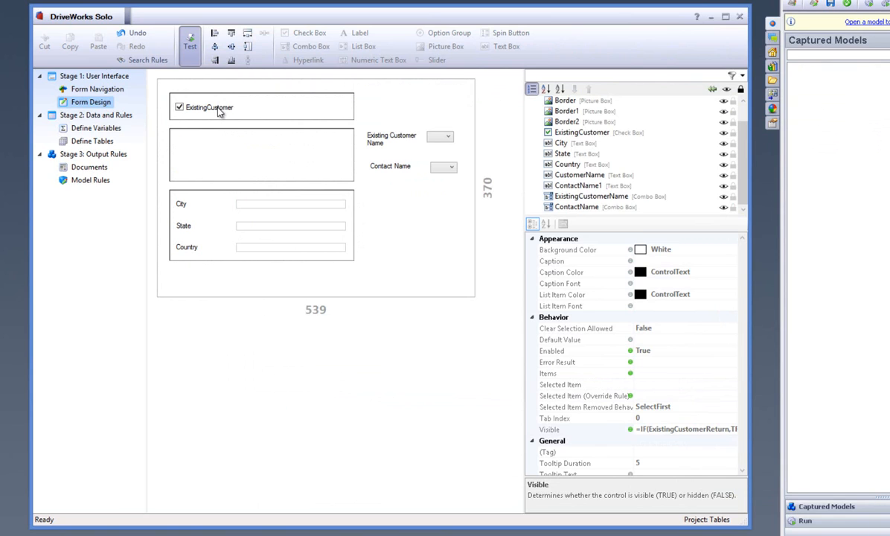
click(220, 109)
click(190, 45)
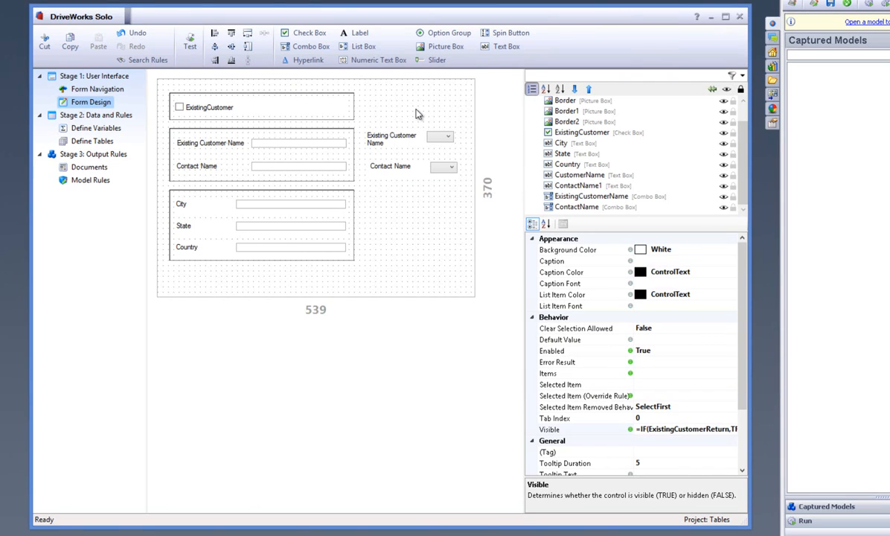
Set the ExistingCustomerName combo box's Items rule to a ListAll of the CustomerName column in the Company Names table.
click(417, 114)
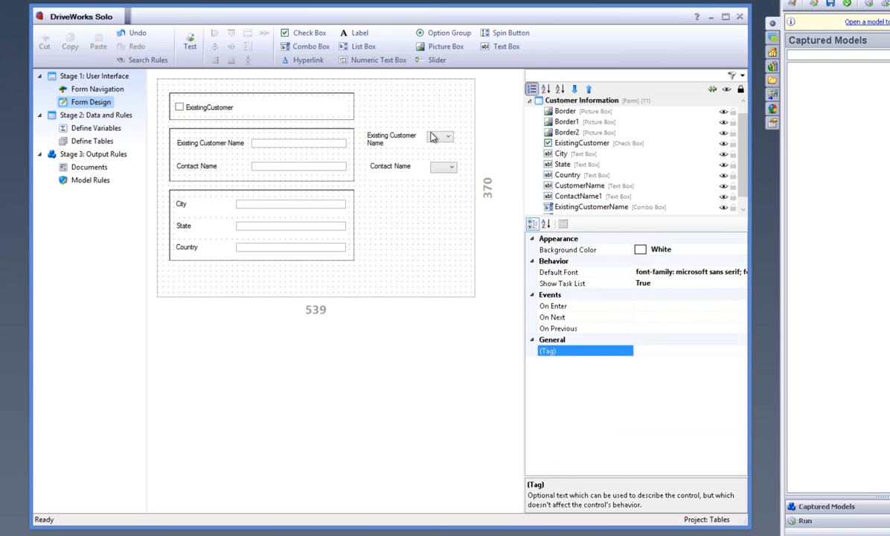
click(428, 138)
click(655, 284)
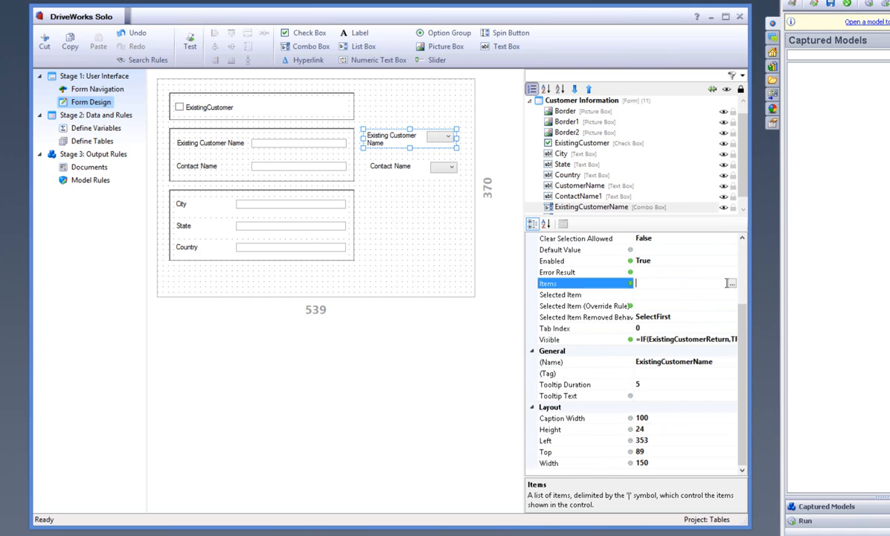
click(731, 284)
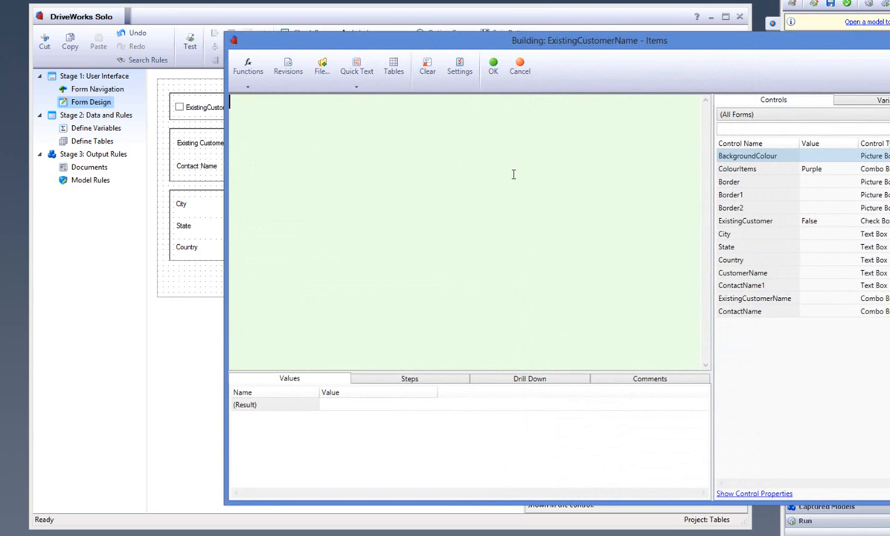
click(253, 87)
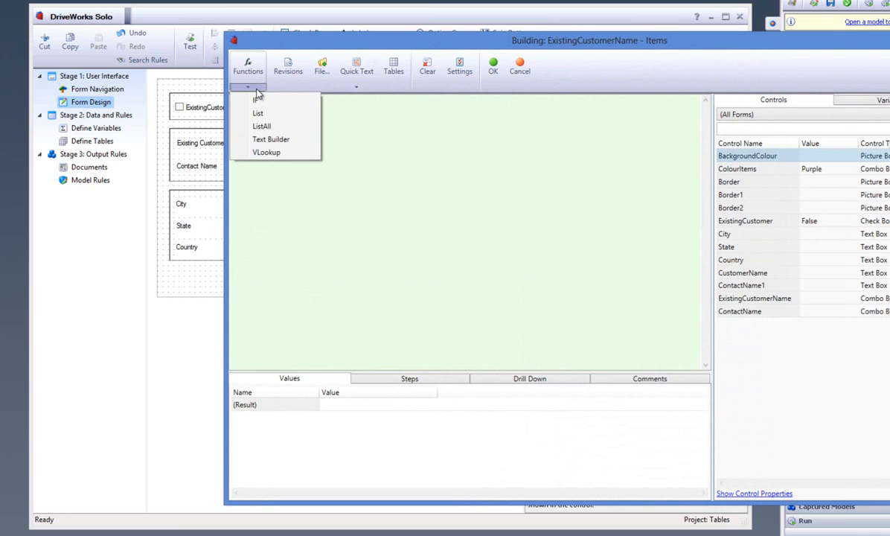
click(262, 126)
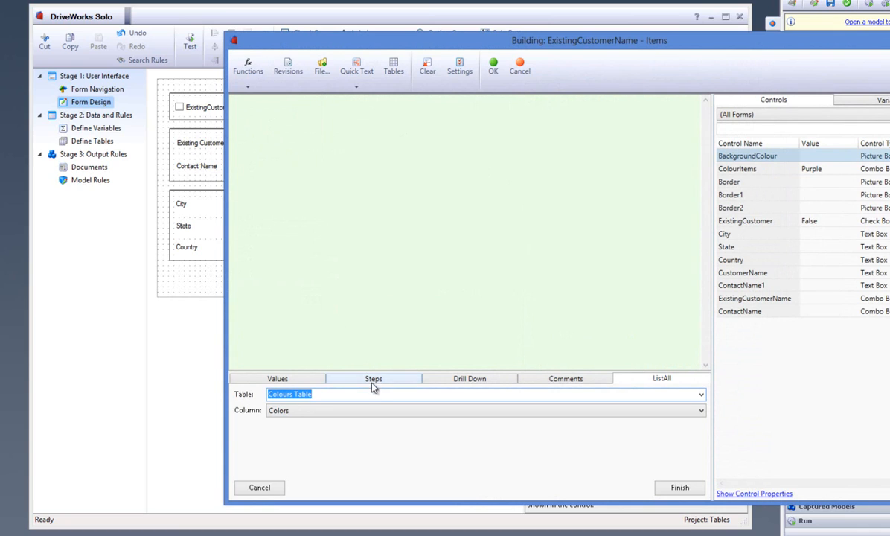
click(700, 394)
click(642, 417)
click(638, 414)
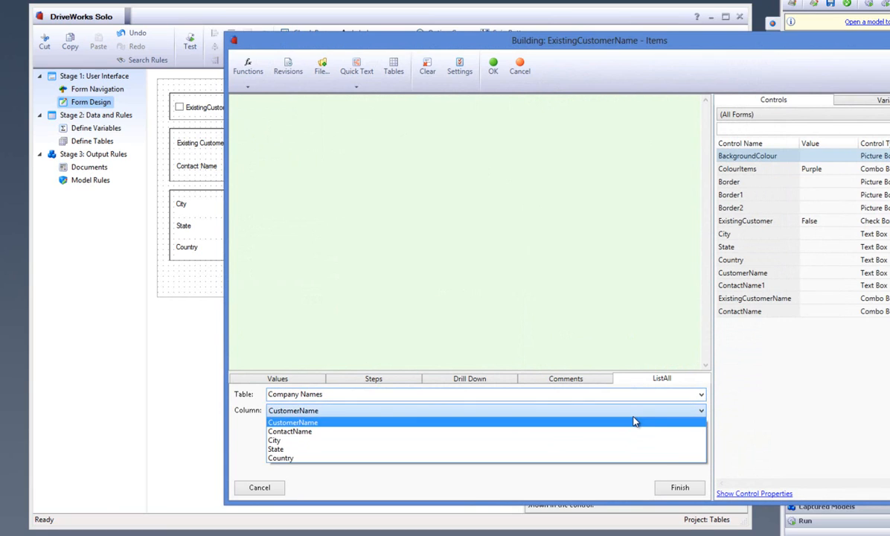
click(634, 420)
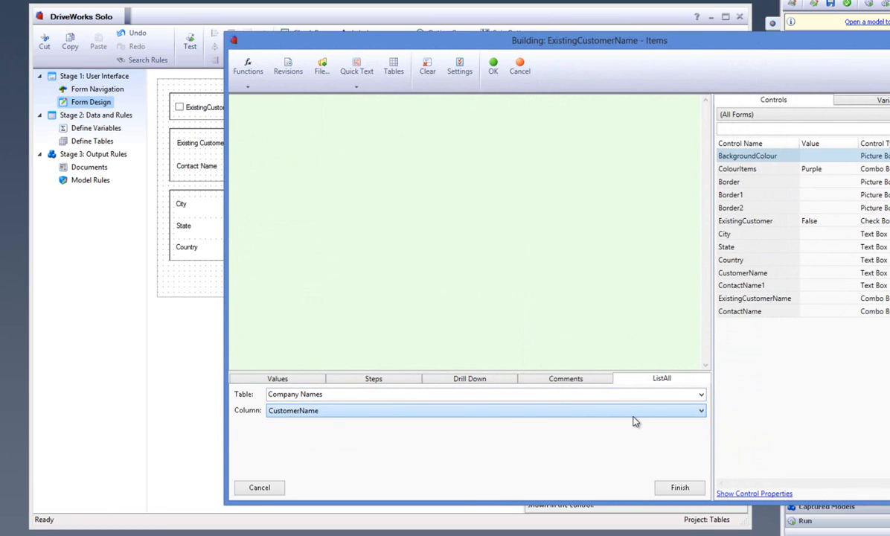
click(678, 488)
click(493, 69)
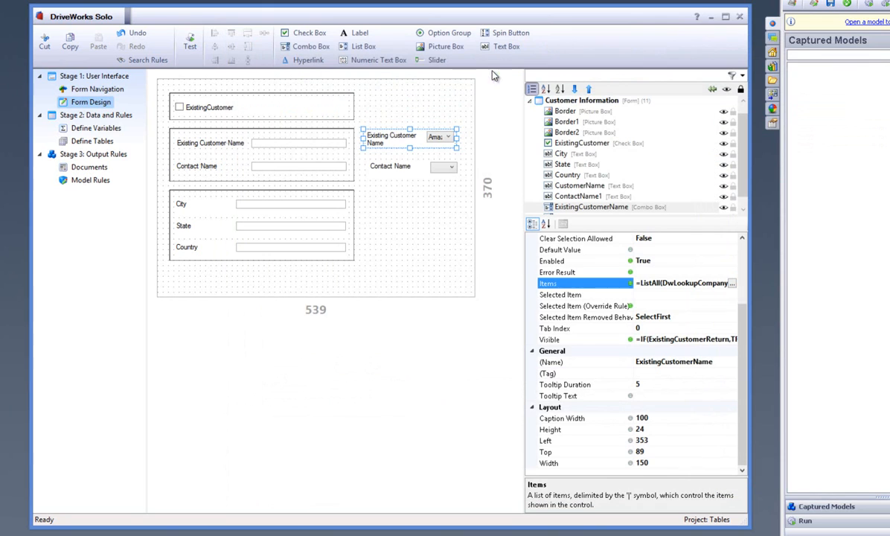
Start a ListAllConditional function in the ContactName combo box's Items rule.
click(446, 168)
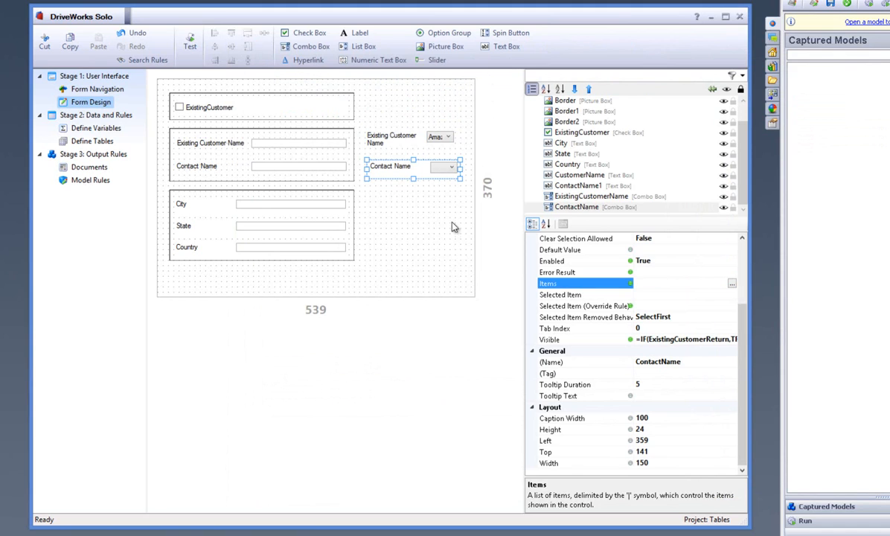
click(734, 285)
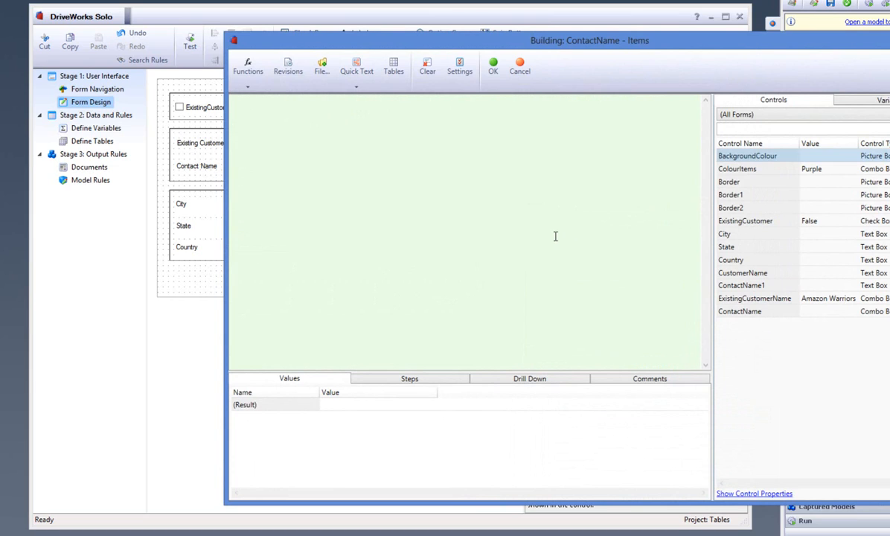
click(251, 88)
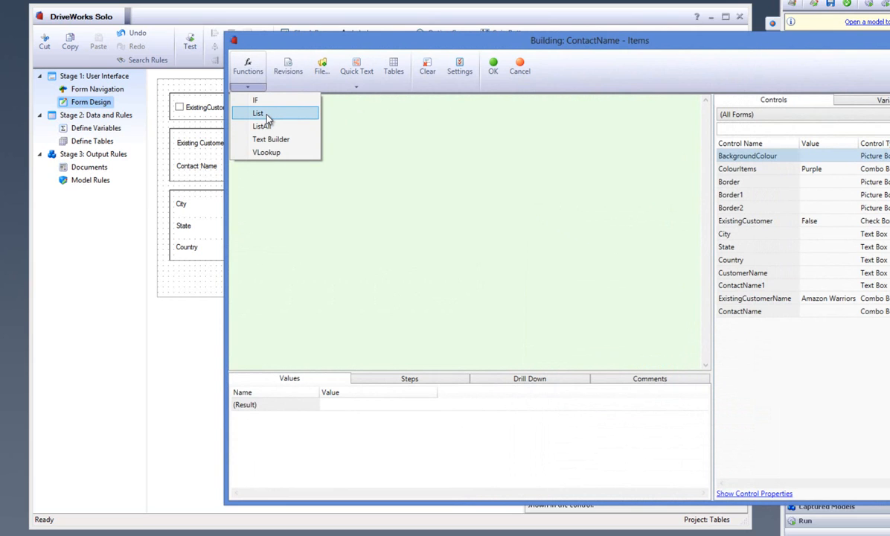
click(249, 67)
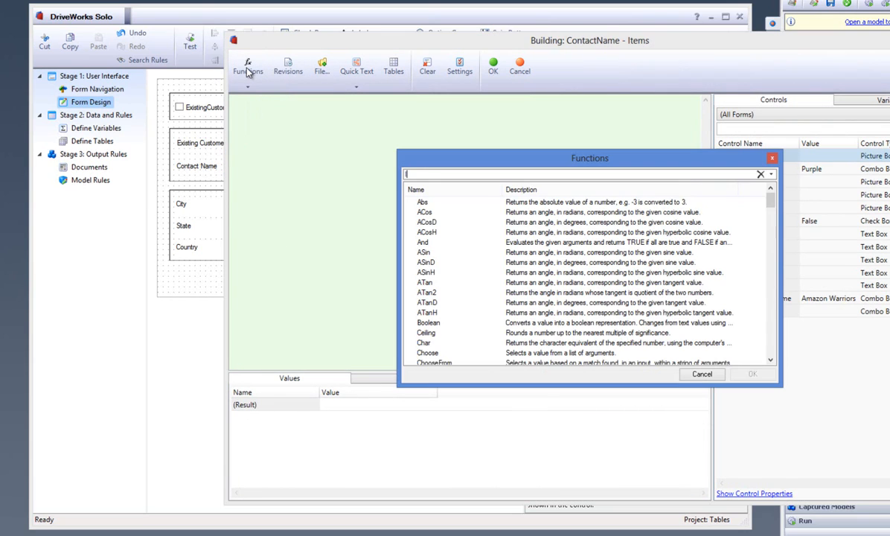
text(listallco)
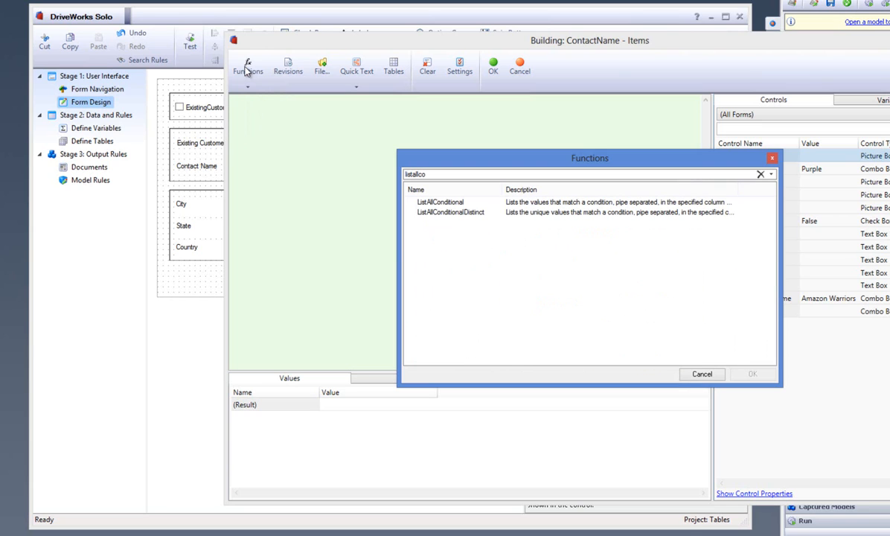
click(439, 201)
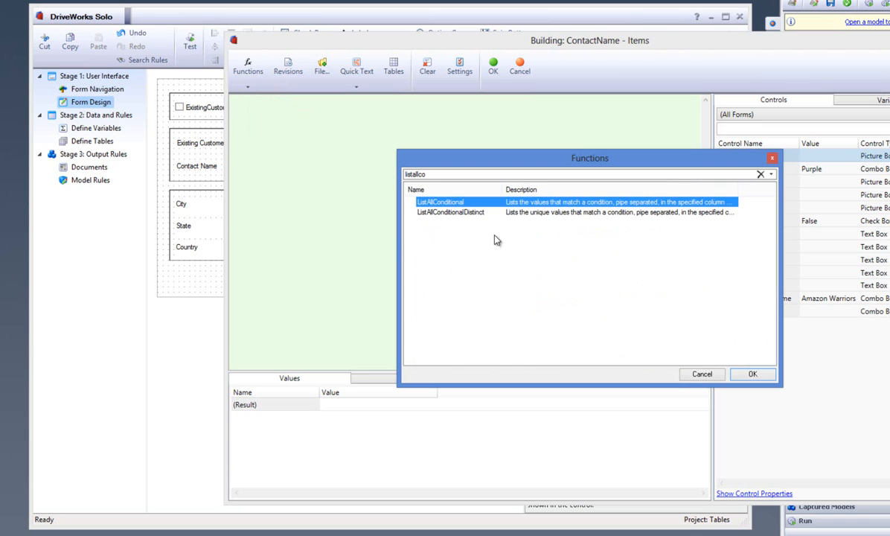
click(752, 373)
Return ContactName from the Company Names table where CustomerName matches ExistingCustomerNameReturn, and apply the rule.
click(624, 397)
click(581, 408)
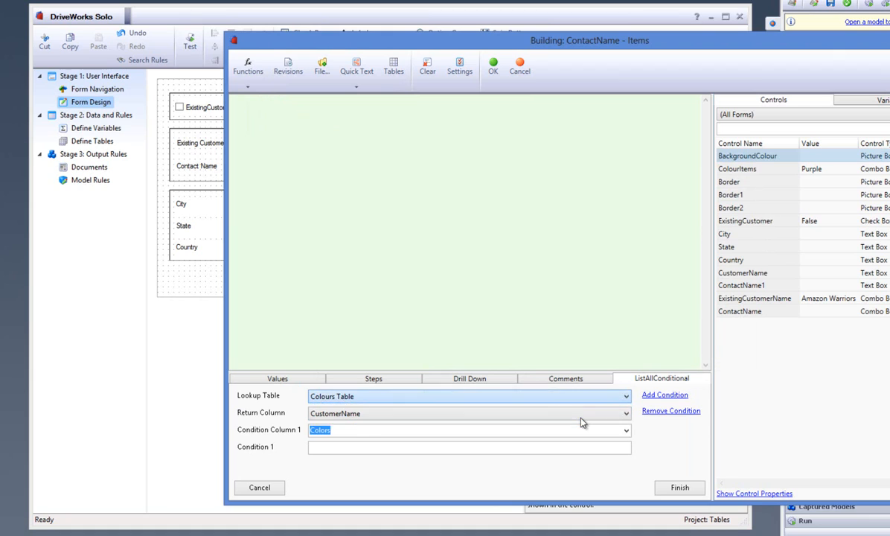
click(581, 415)
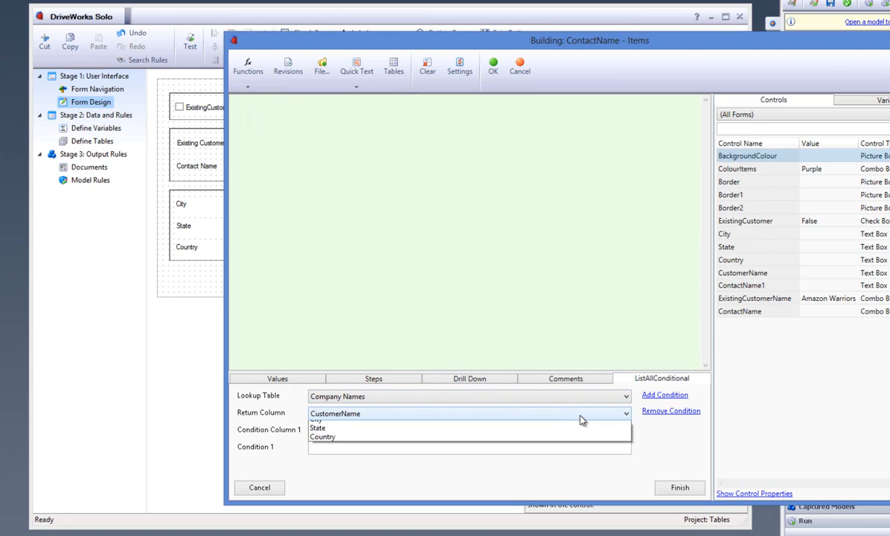
click(574, 431)
click(563, 447)
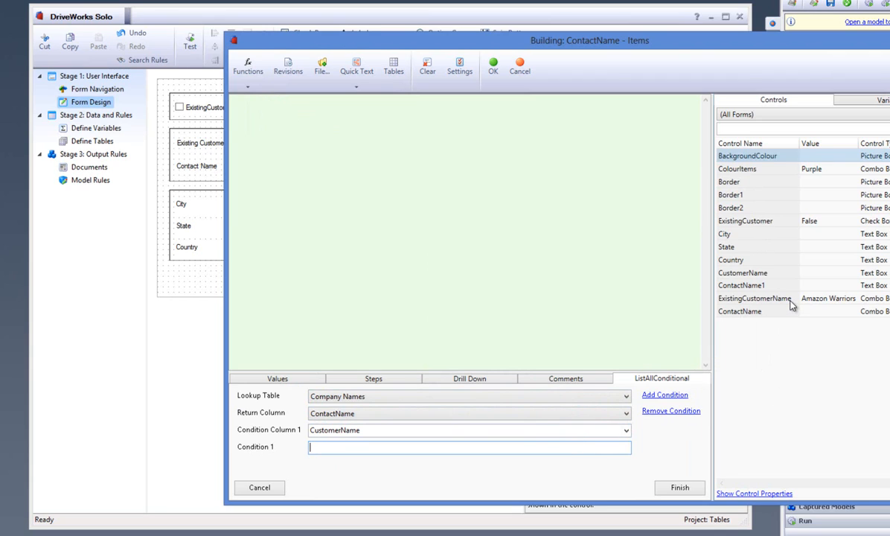
double_click(733, 301)
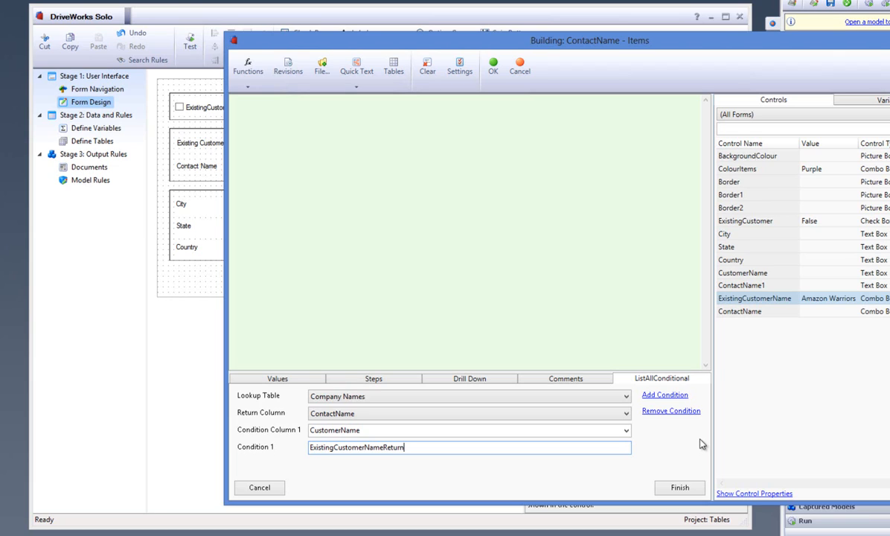
click(680, 487)
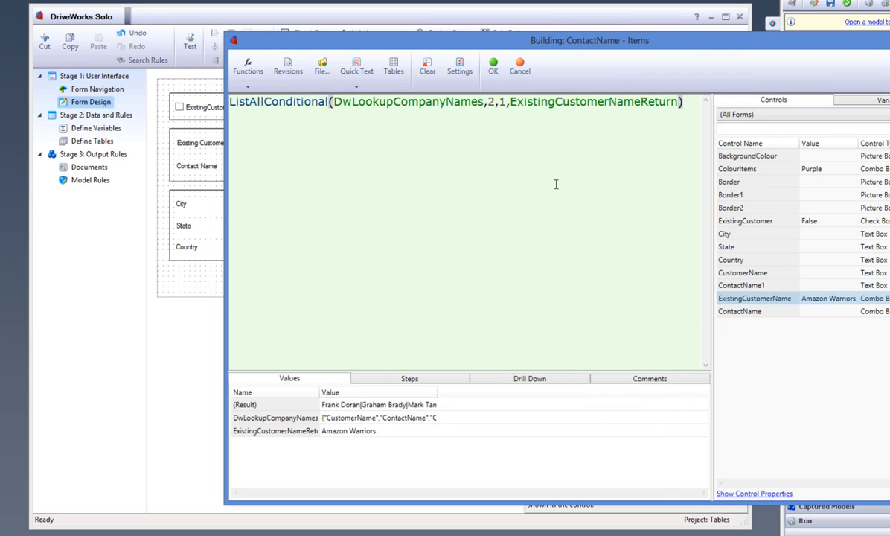
click(494, 78)
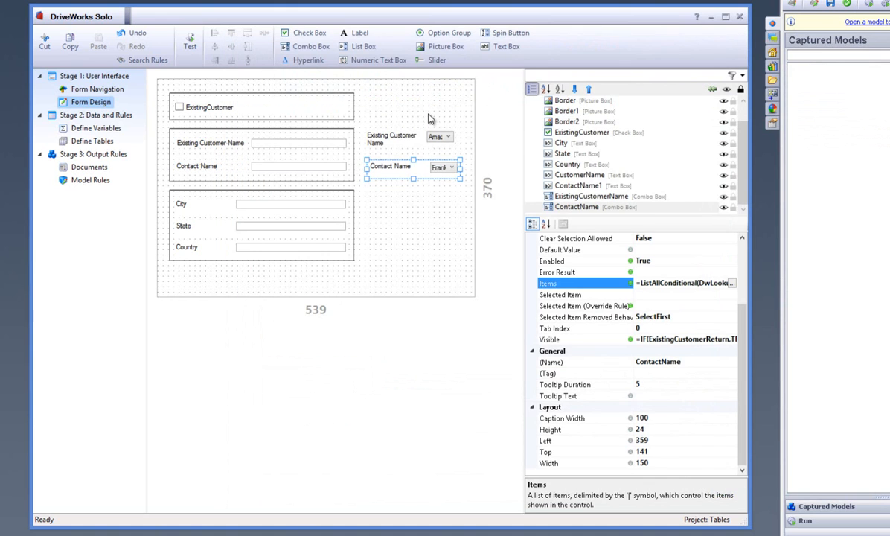
Test the form by checking and unchecking ExistingCustomer, and leave test mode.
click(190, 46)
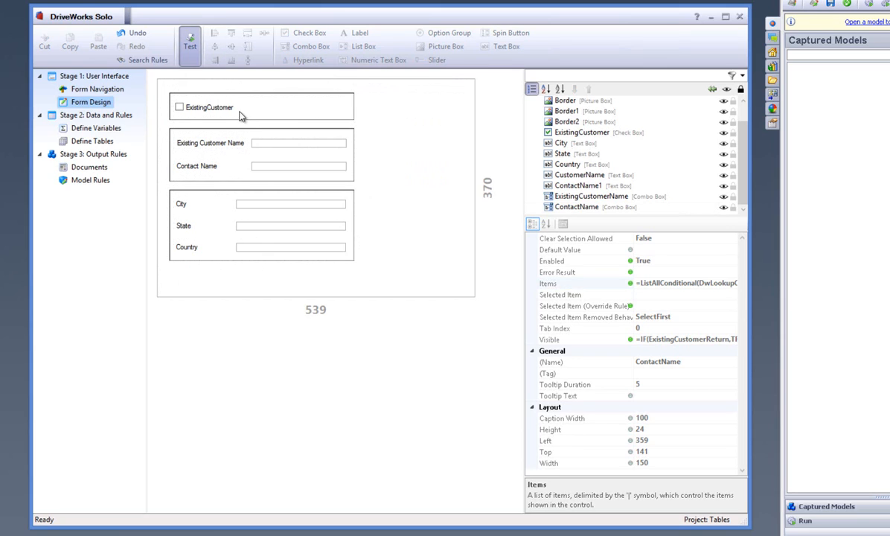
click(214, 109)
click(213, 108)
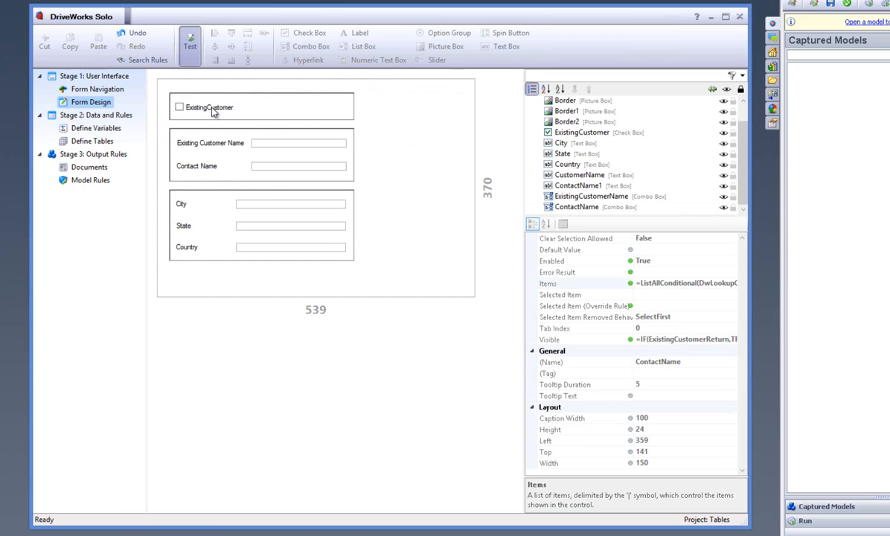
click(186, 47)
Move the ExistingCustomerName combo box over the CustomerName text box and left-align the two controls.
click(392, 138)
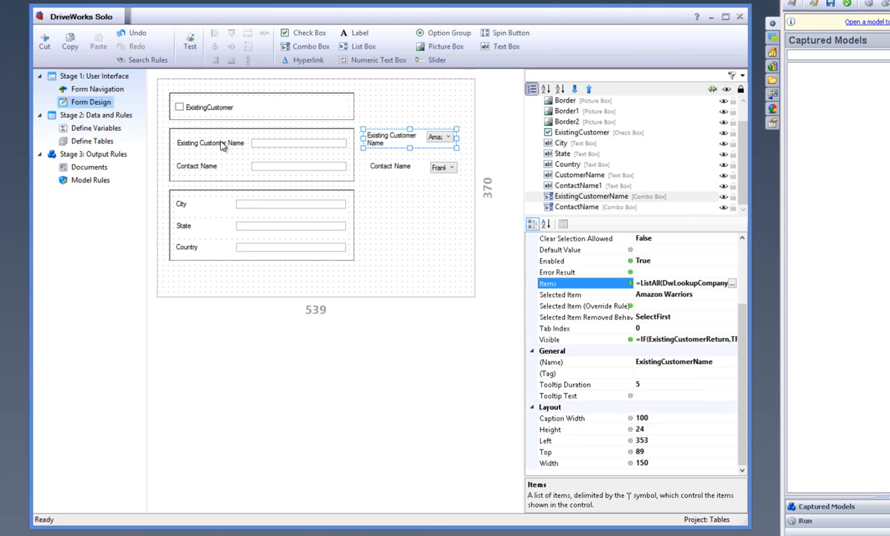
drag(376, 142, 219, 149)
ctrl+click(182, 141)
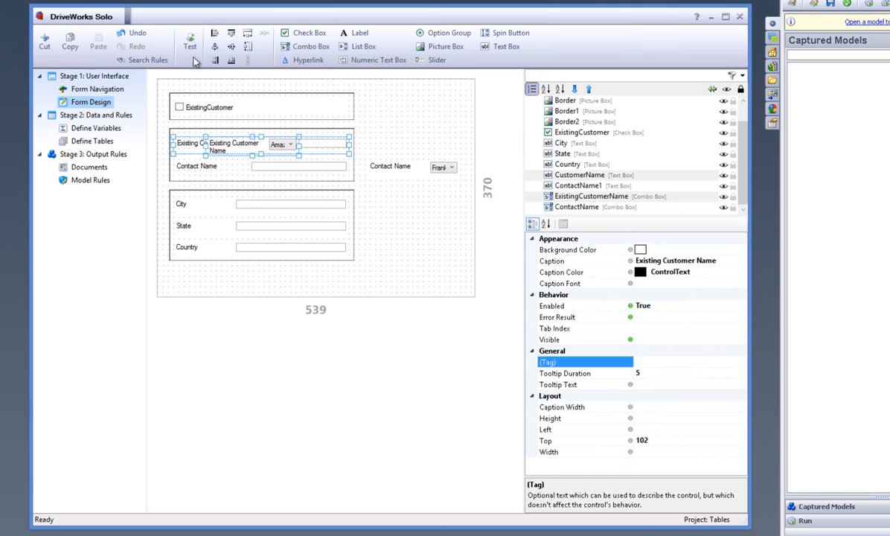
click(214, 33)
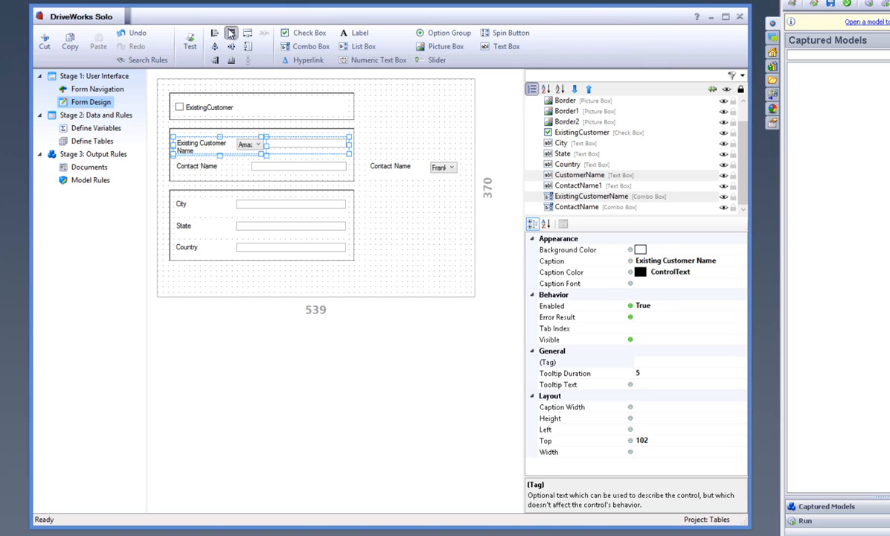
Widen the ExistingCustomerName combo box and its caption, and match its width to the CustomerName text box.
click(258, 145)
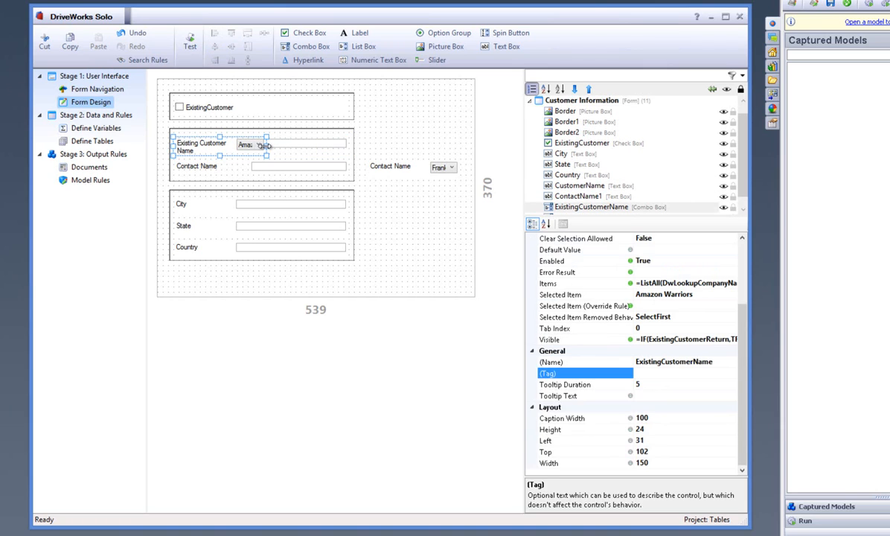
drag(266, 144, 310, 144)
drag(235, 145, 249, 148)
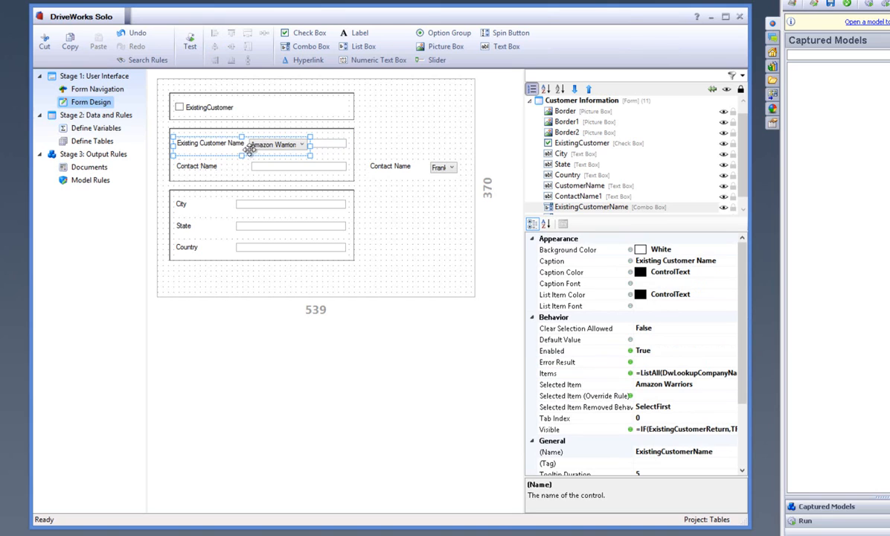
ctrl+click(331, 143)
click(247, 34)
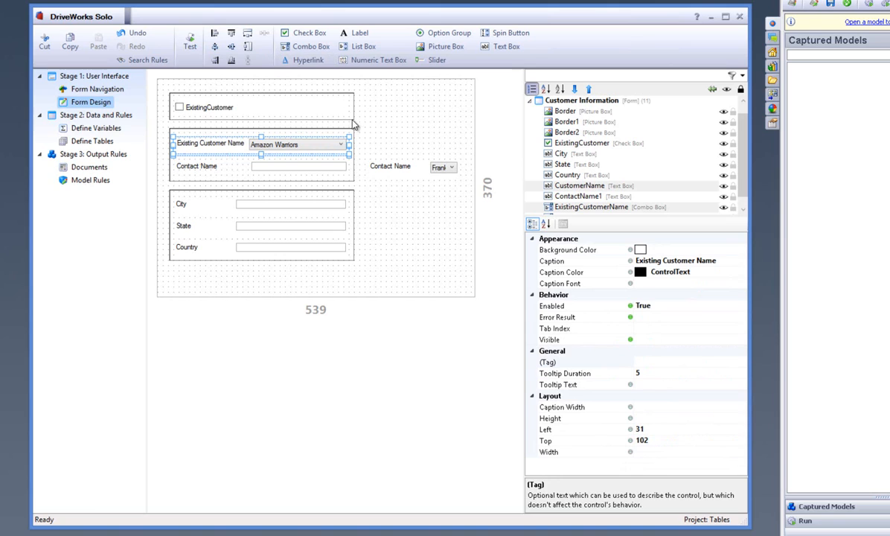
click(375, 126)
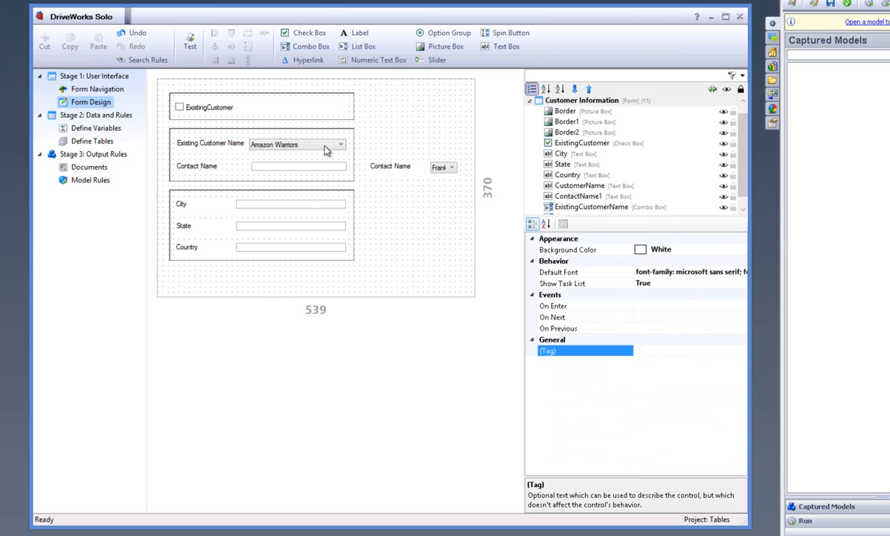
Set the ExistingCustomerName combo box's caption width to 125.
click(325, 147)
click(654, 416)
key(BackSpace)
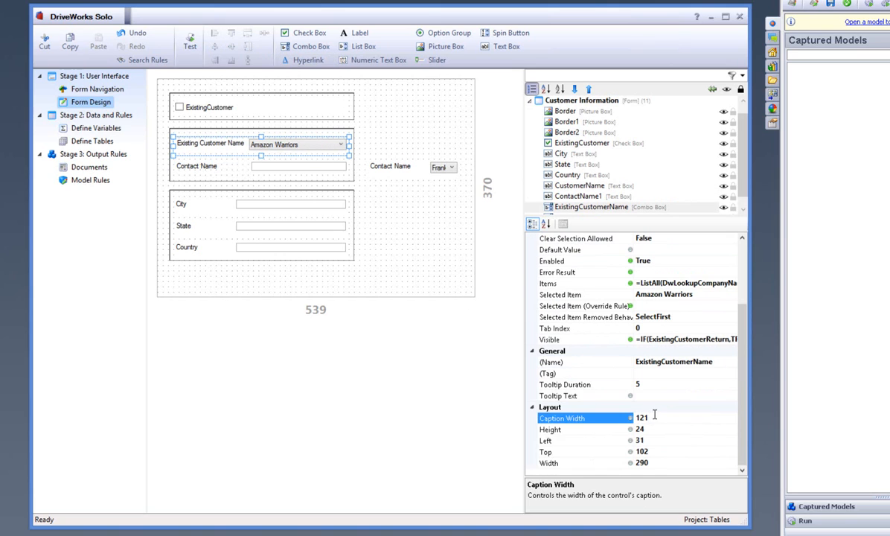
text(5)
key(Return)
Test the repositioned ExistingCustomerName combo box with ExistingCustomer checked, and leave test mode.
click(414, 134)
click(190, 49)
click(210, 109)
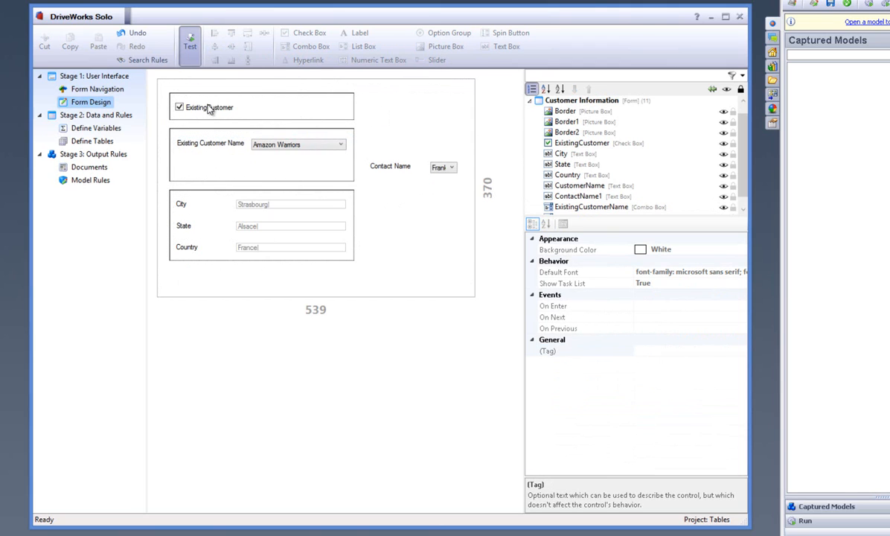
click(190, 46)
Move the ContactName combo box over the ContactName1 text box and match its left and top alignment and width.
click(378, 164)
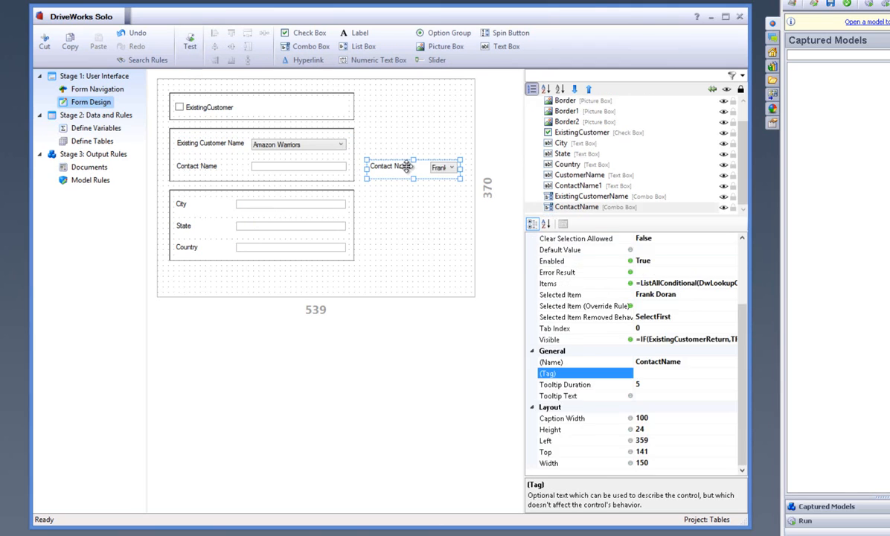
drag(378, 163, 235, 171)
ctrl+click(199, 167)
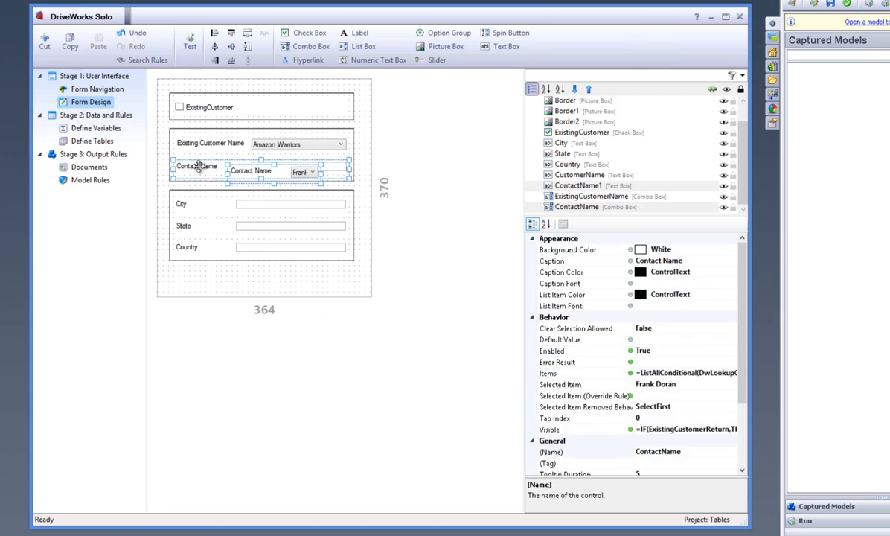
click(217, 35)
click(231, 40)
click(232, 35)
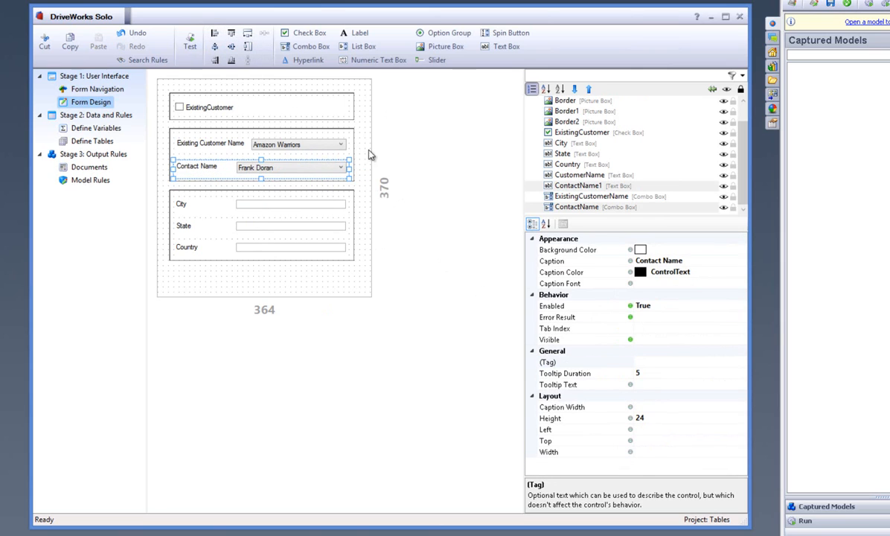
Set the ContactName combo box's caption width to 125.
click(334, 166)
click(661, 417)
key(BackSpace)
key(BackSpace)
text(25)
key(Return)
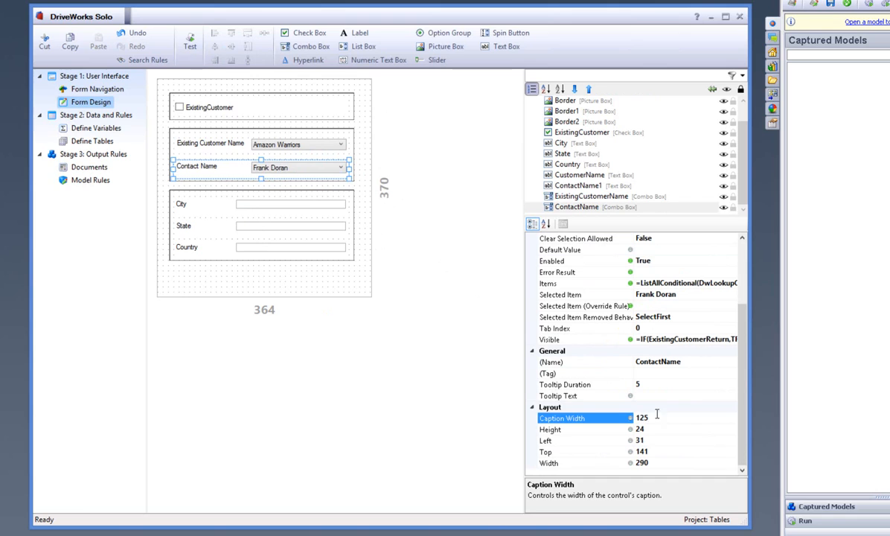
Test the form with ExistingCustomer checked, choosing Cambridge Cats as the customer and the second contact in its list.
click(188, 43)
click(200, 110)
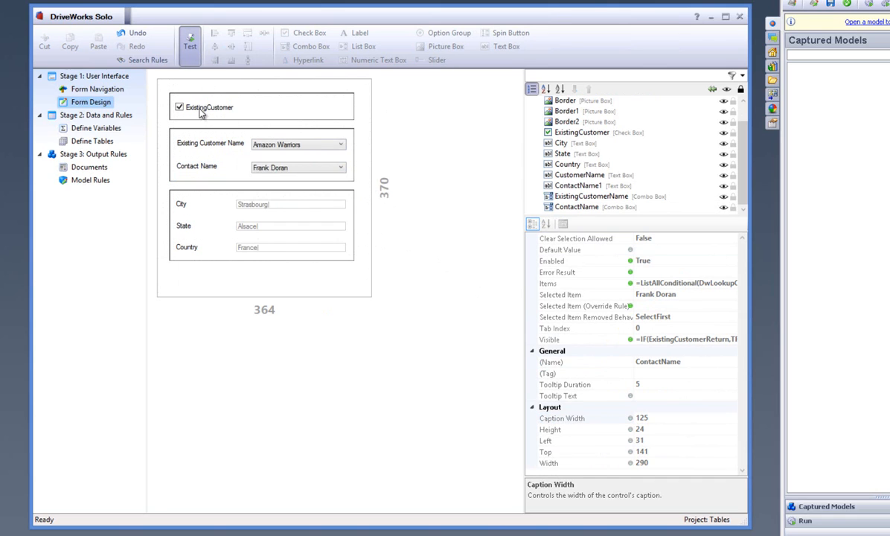
click(200, 110)
click(199, 109)
click(298, 145)
click(275, 181)
click(297, 167)
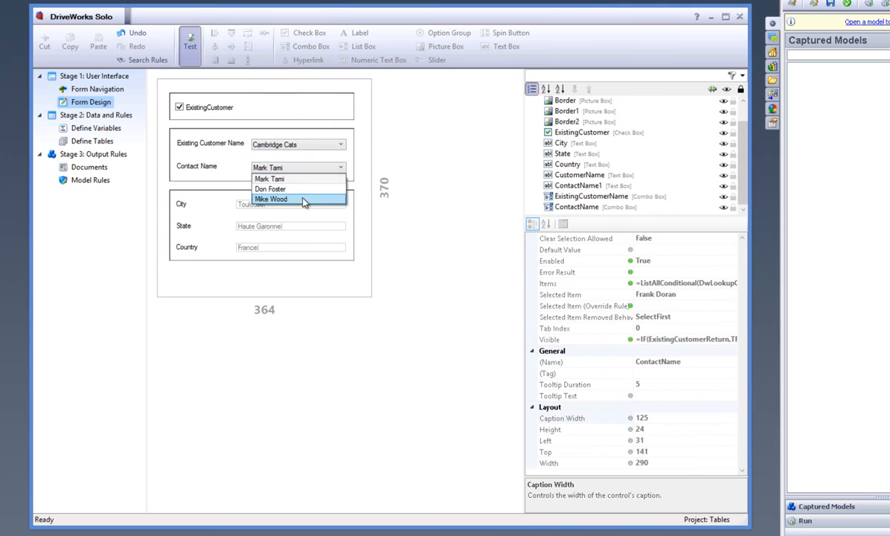
click(279, 189)
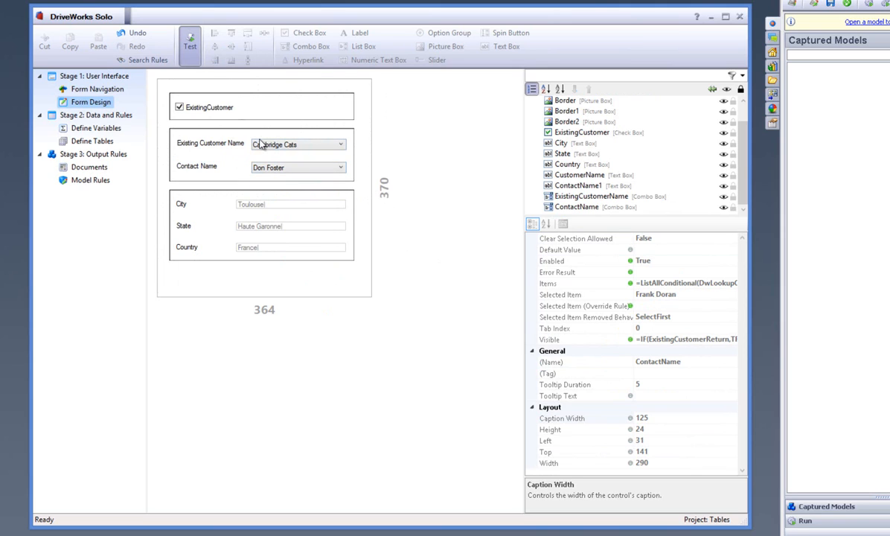
Uncheck ExistingCustomer, check that the customer name, contact name and City text boxes accept entry, and leave test mode.
click(186, 106)
click(266, 144)
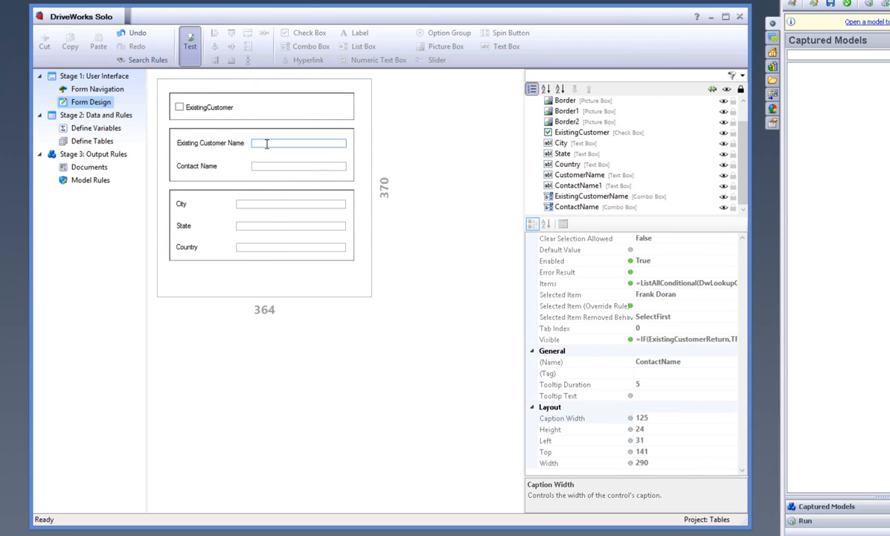
click(269, 165)
click(264, 204)
click(190, 41)
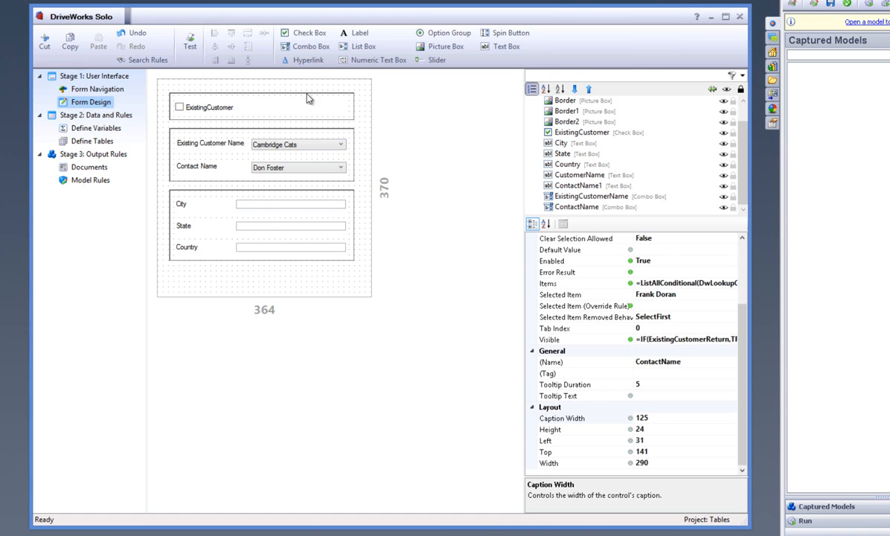
click(370, 113)
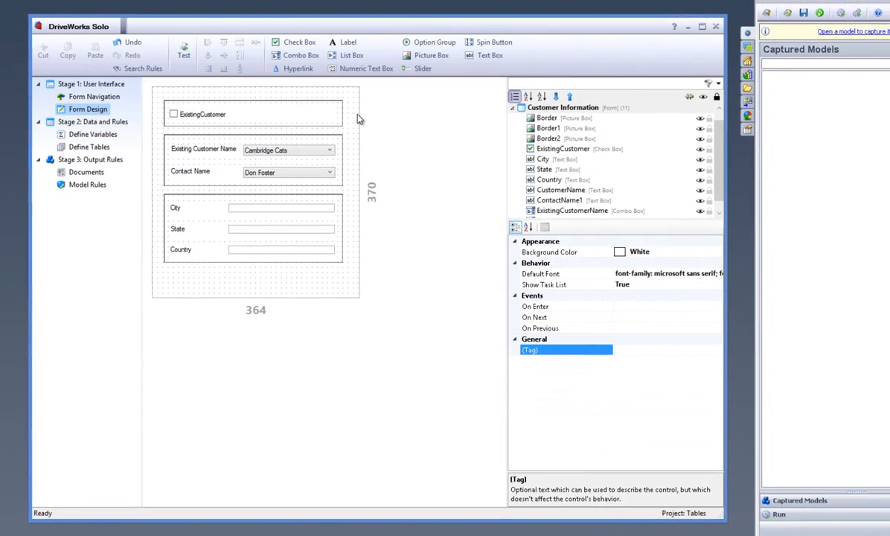